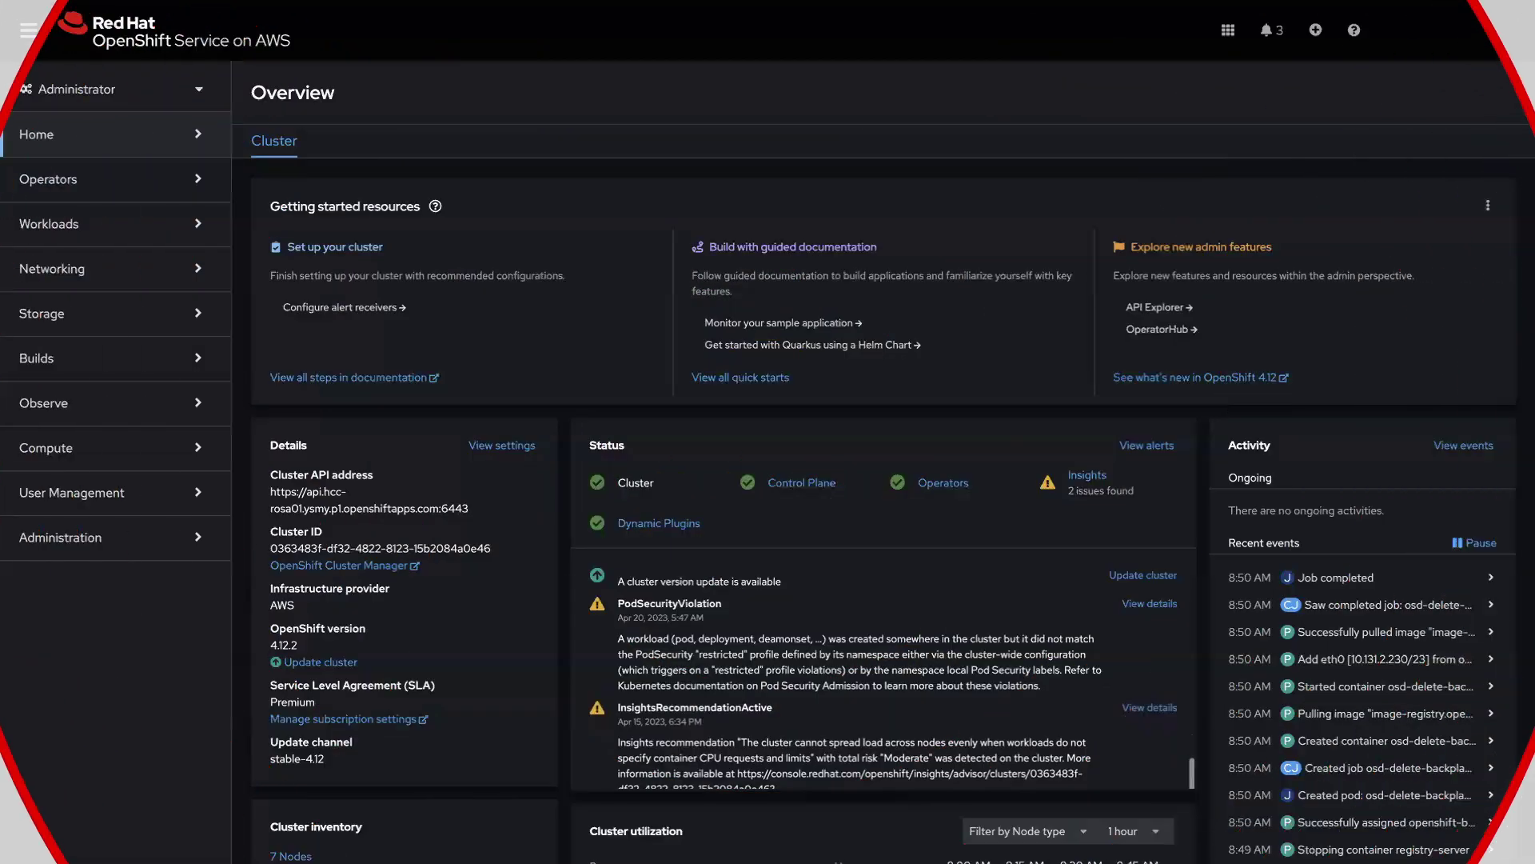
scroll(1103, 755, "down", 1)
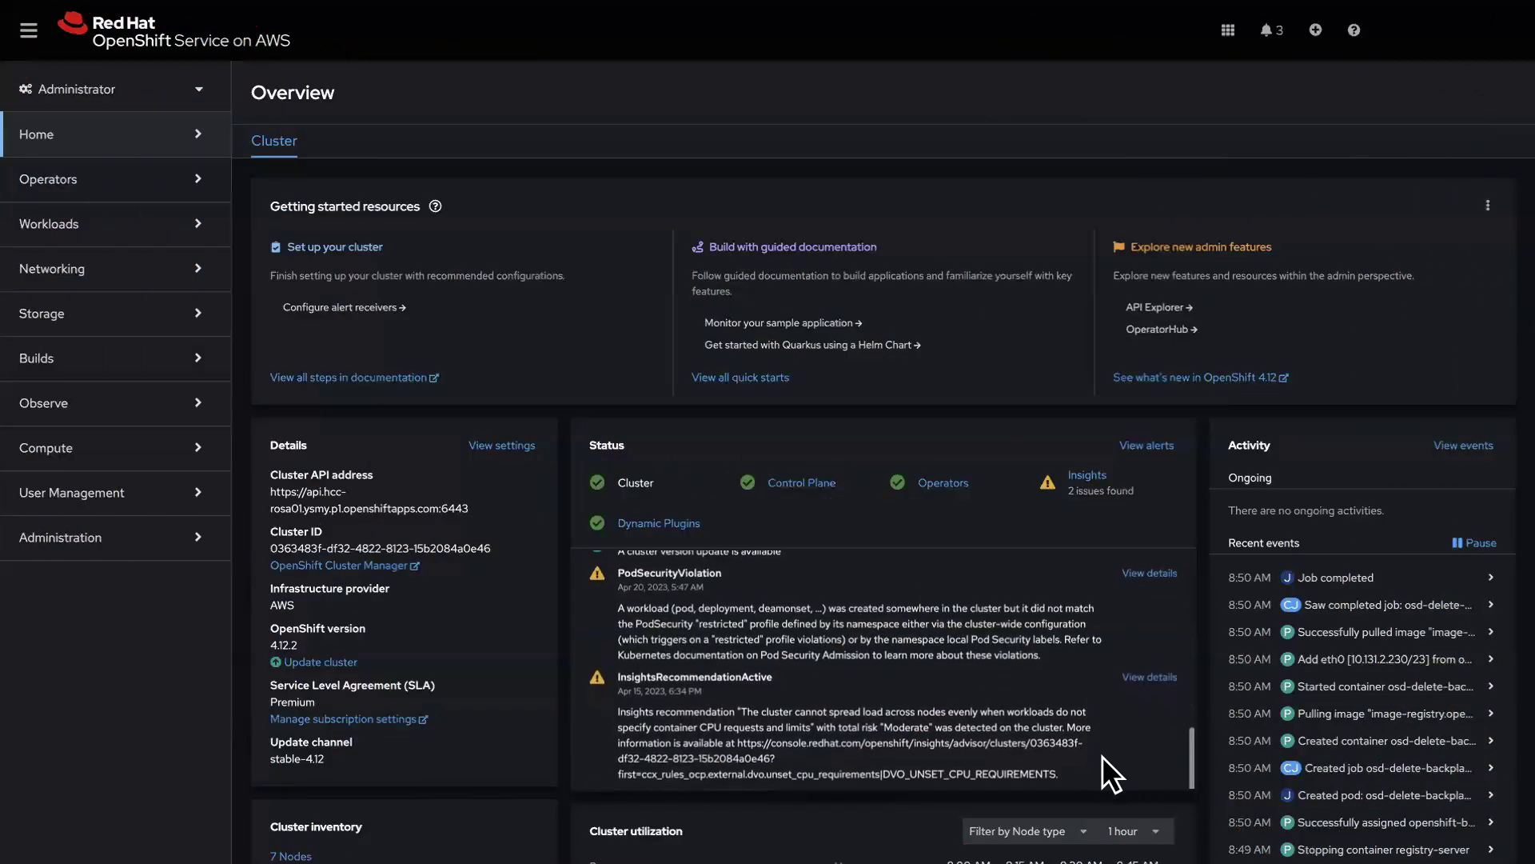
scroll(1110, 771, "down", 2)
scroll(1109, 771, "down", 2)
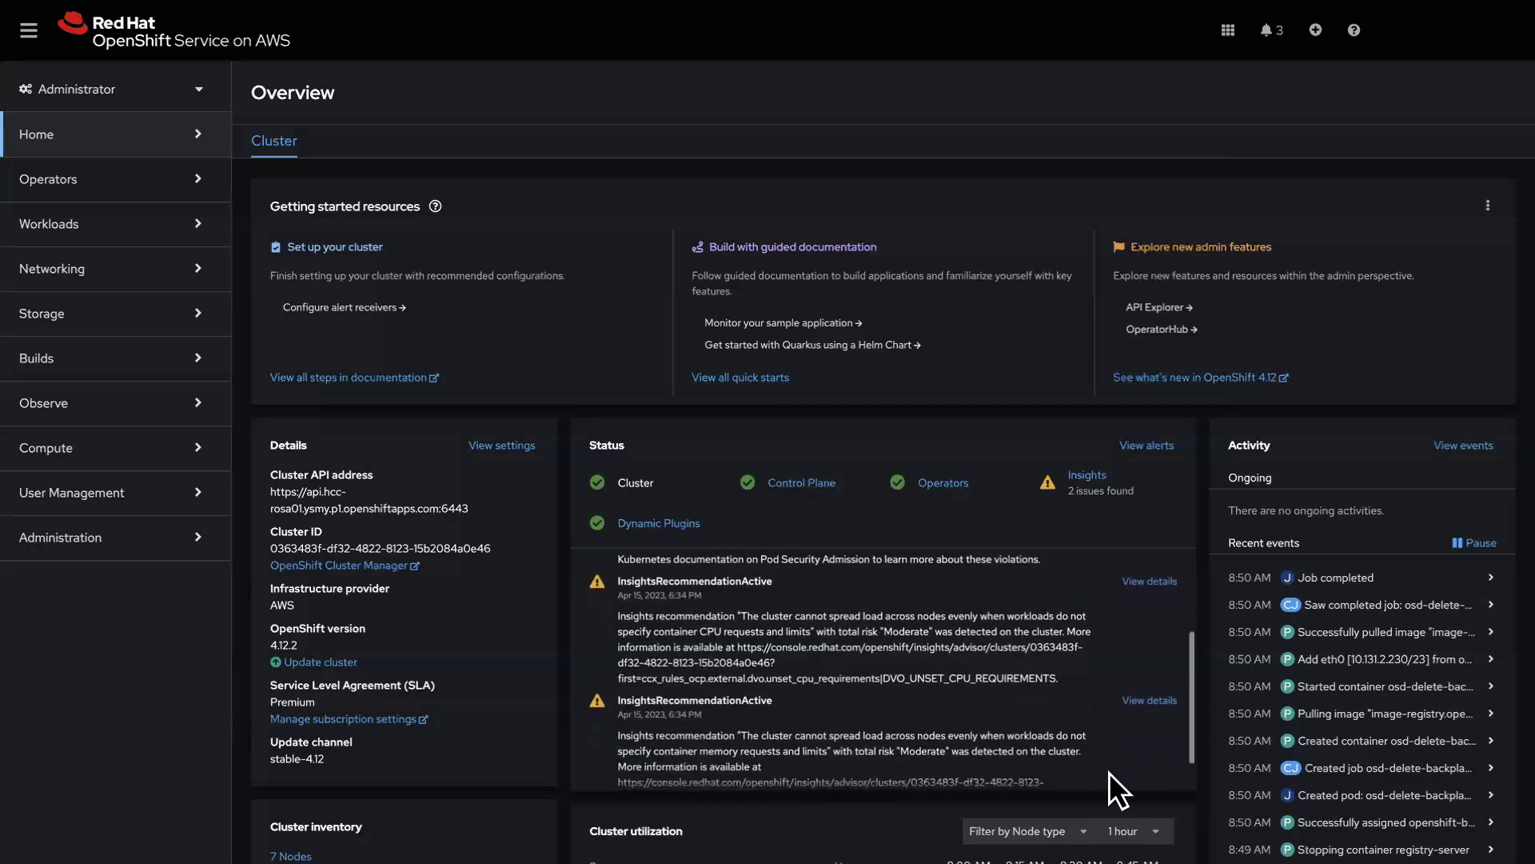
Step: Show the Insights Advisor risk summary and jump to the cluster's recommendations in Insights Advisor
left_click(1091, 476)
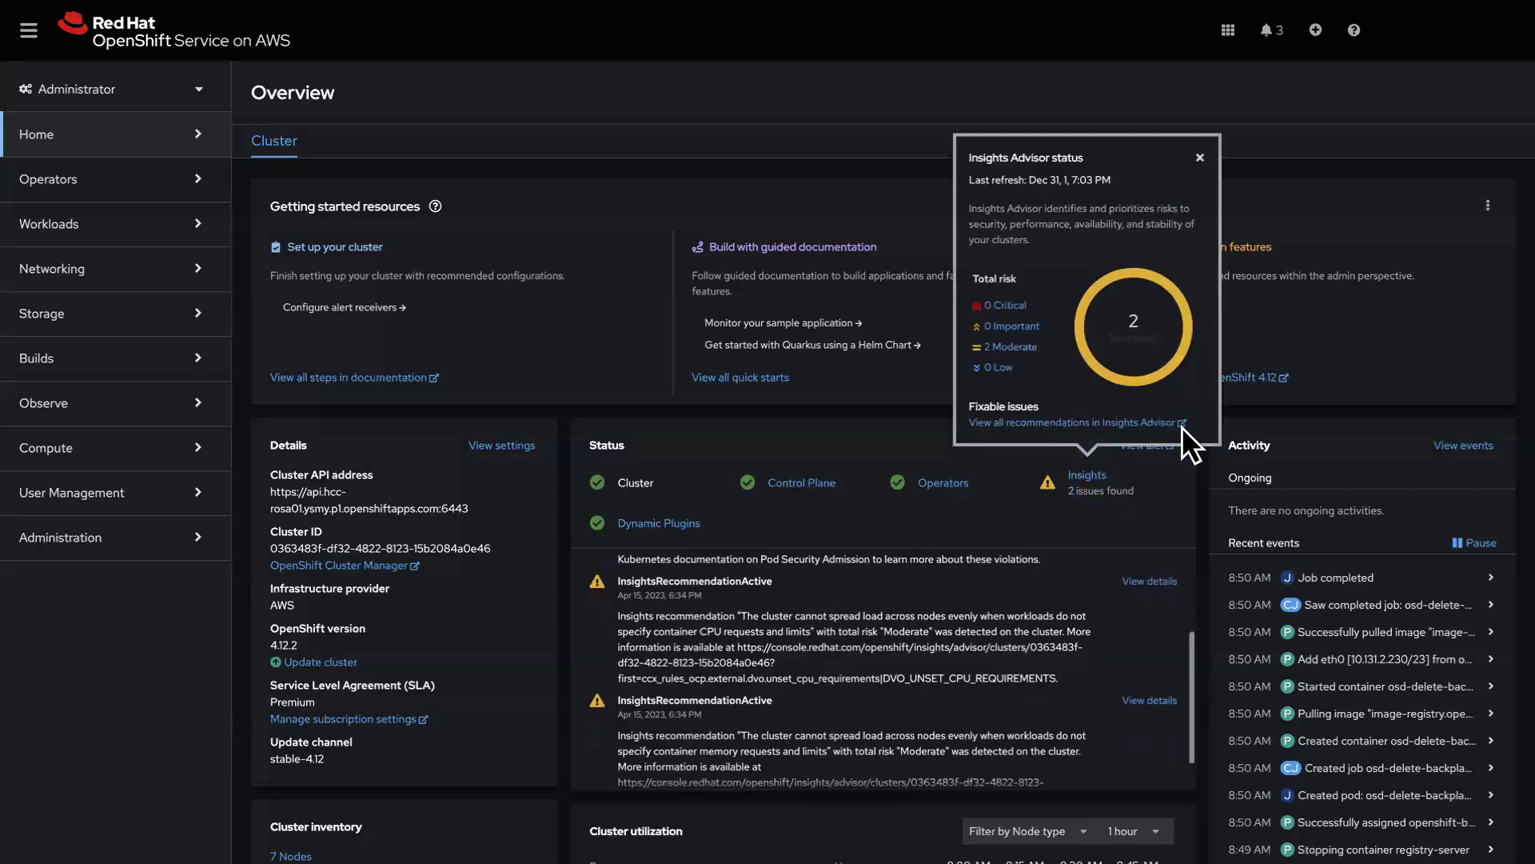
left_click(1181, 426)
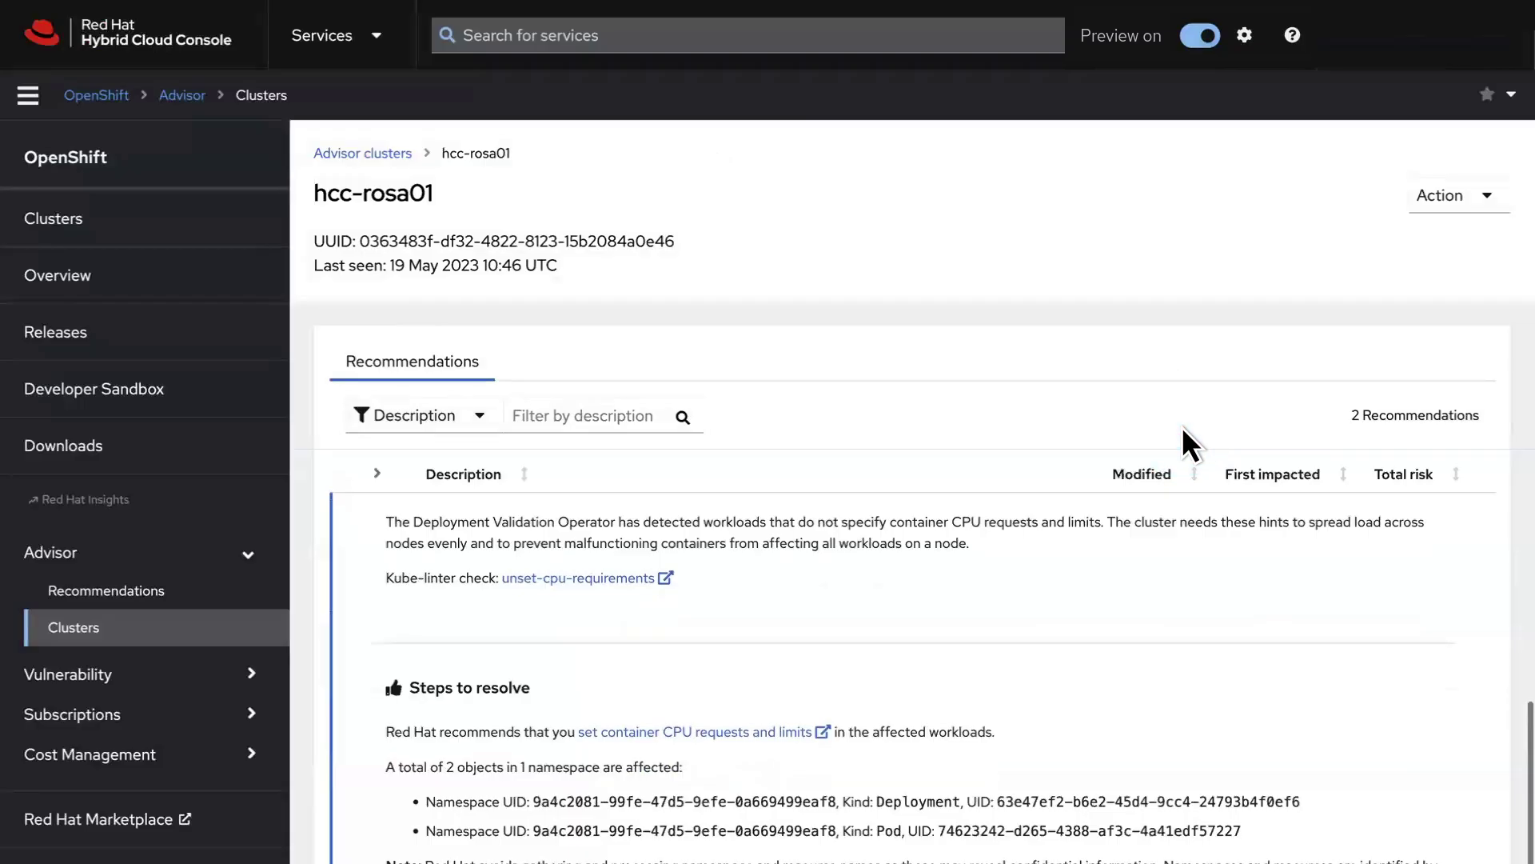
scroll(1181, 426, "down", 5)
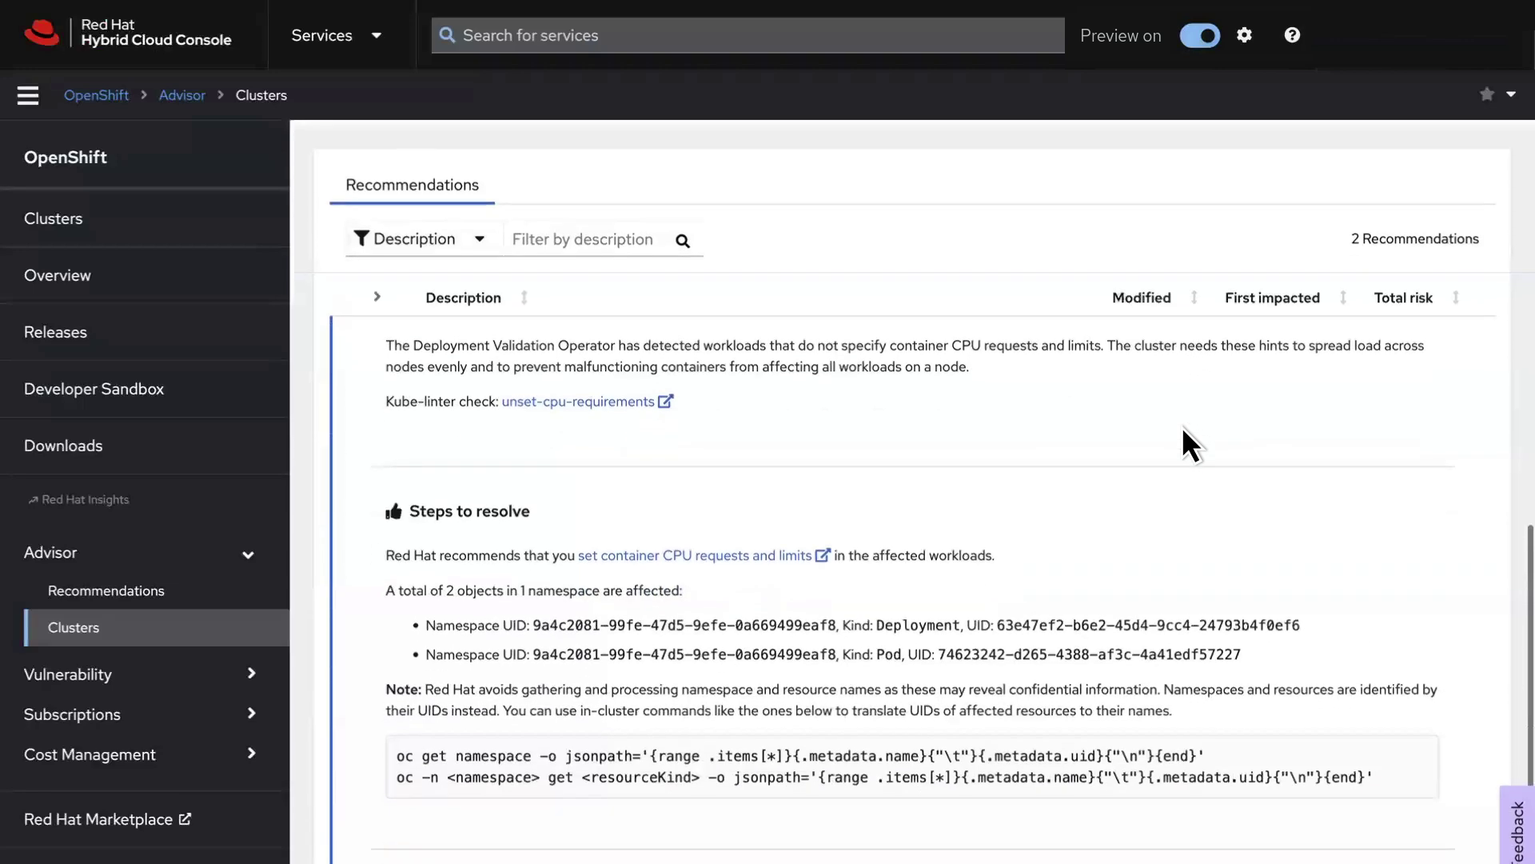
scroll(1190, 445, "down", 1)
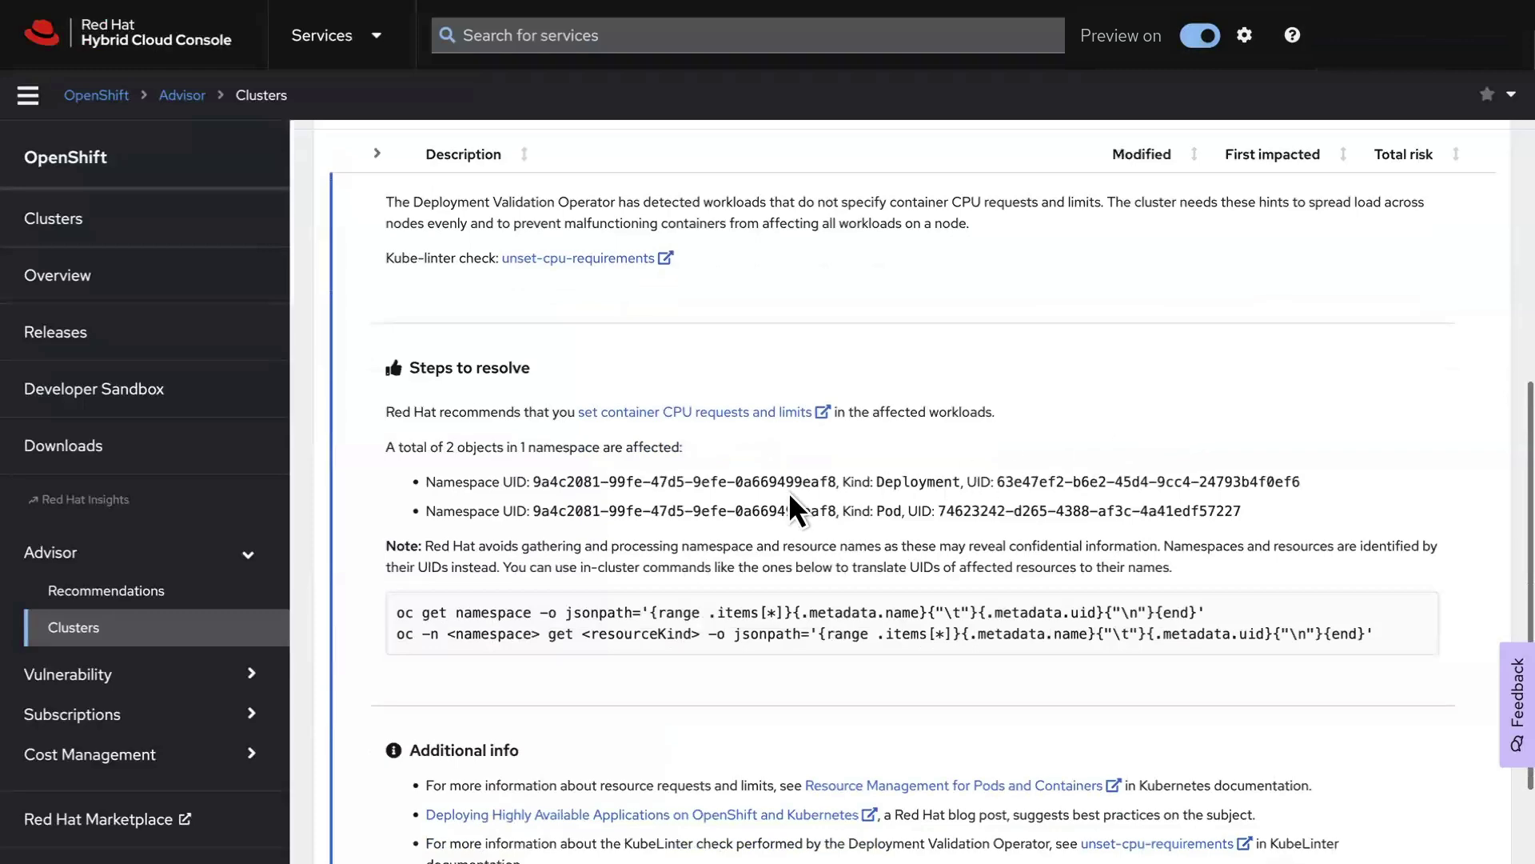
Step: Navigate to Advisor > Recommendations for the fleet-wide list of 20 recommendations
left_click(158, 597)
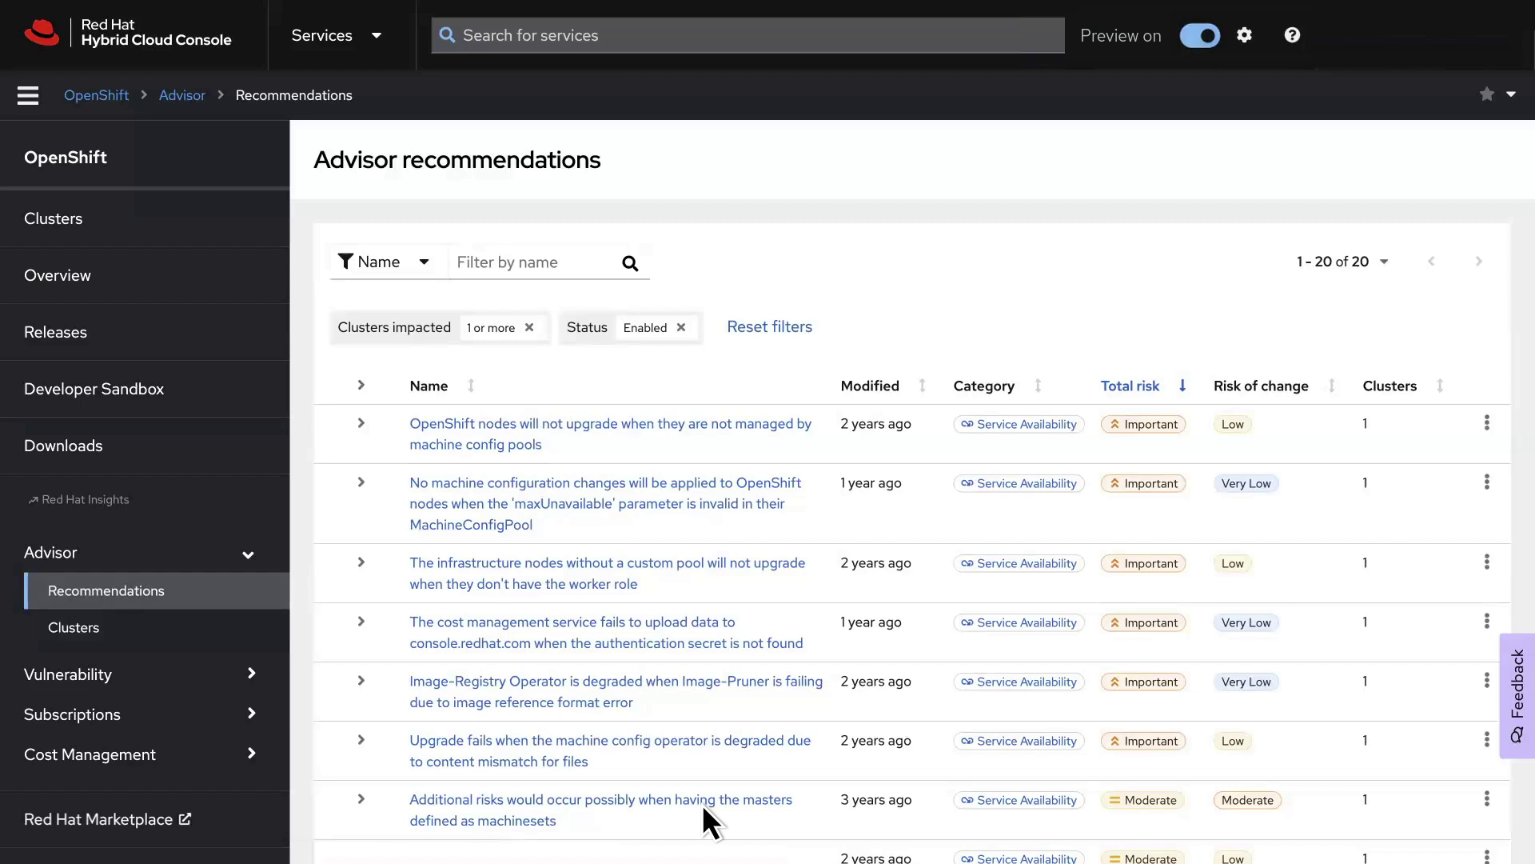
Step: Expand the first recommendation, view its affected cluster osd02, and show its Update risks
left_click(361, 424)
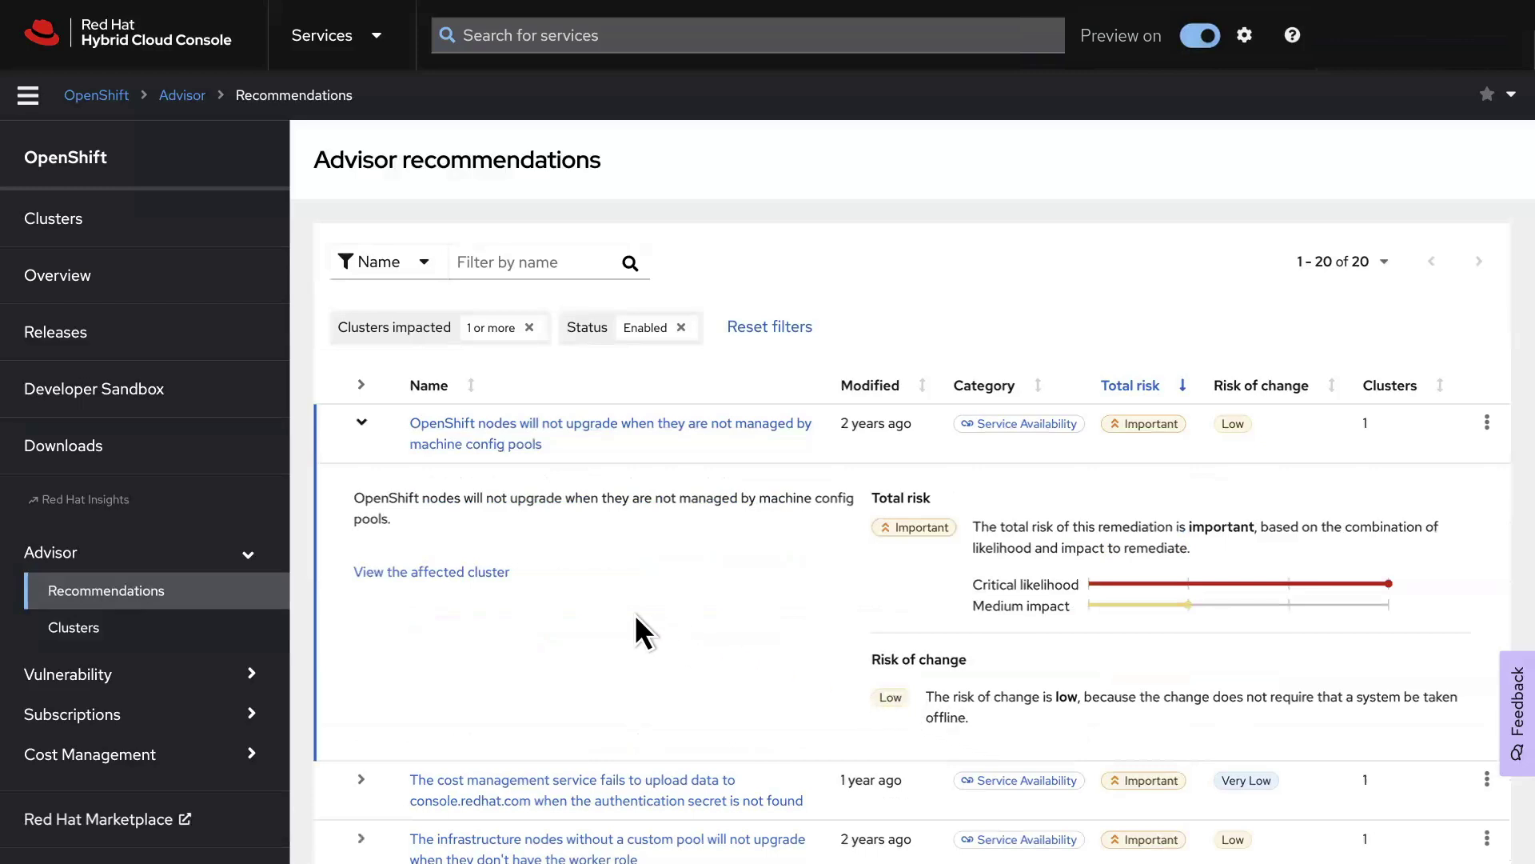
left_click(505, 576)
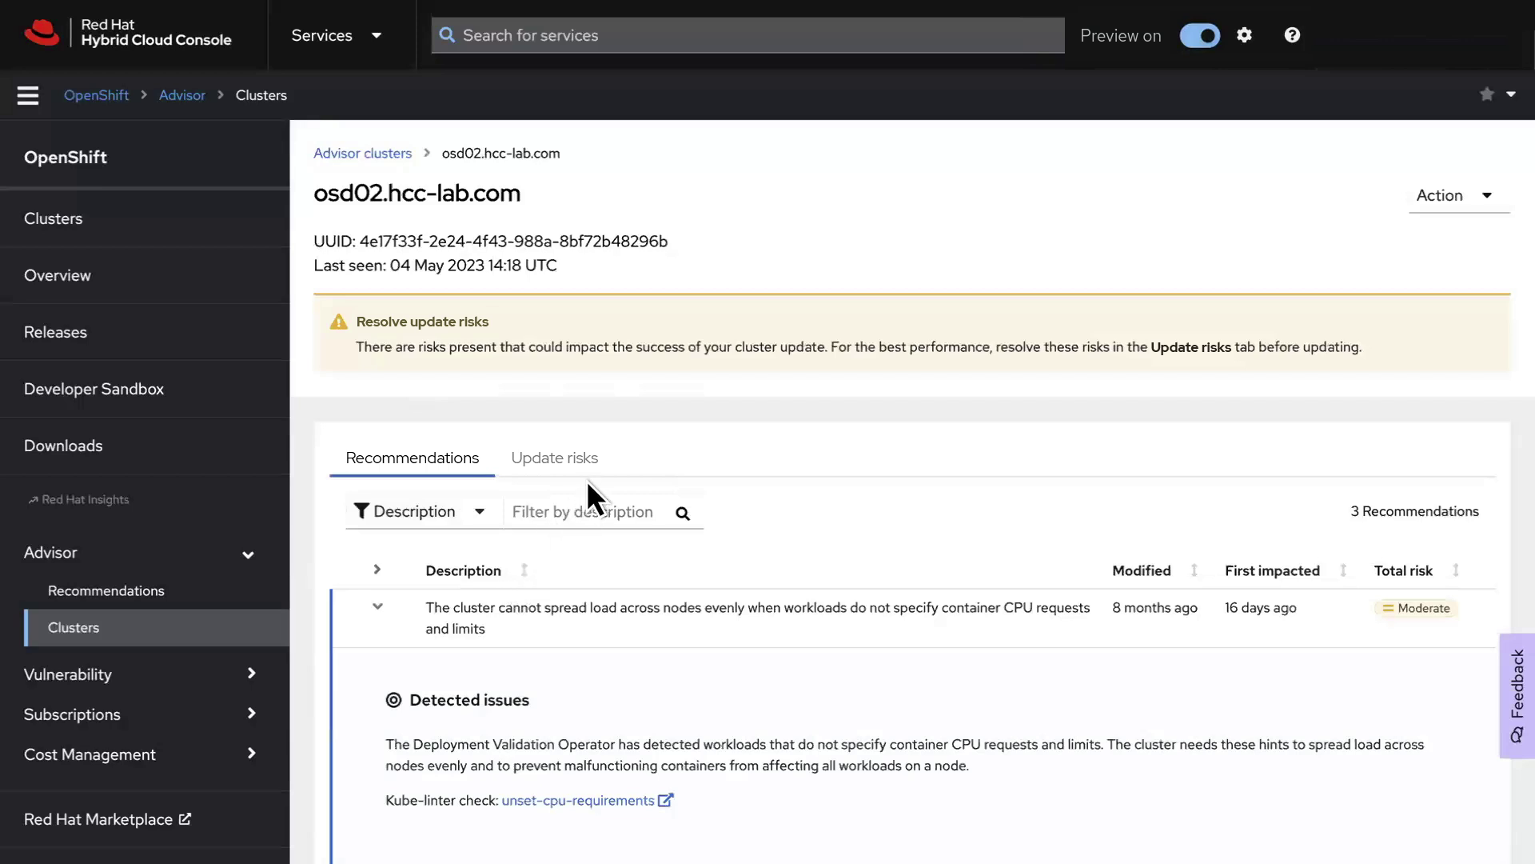
left_click(603, 461)
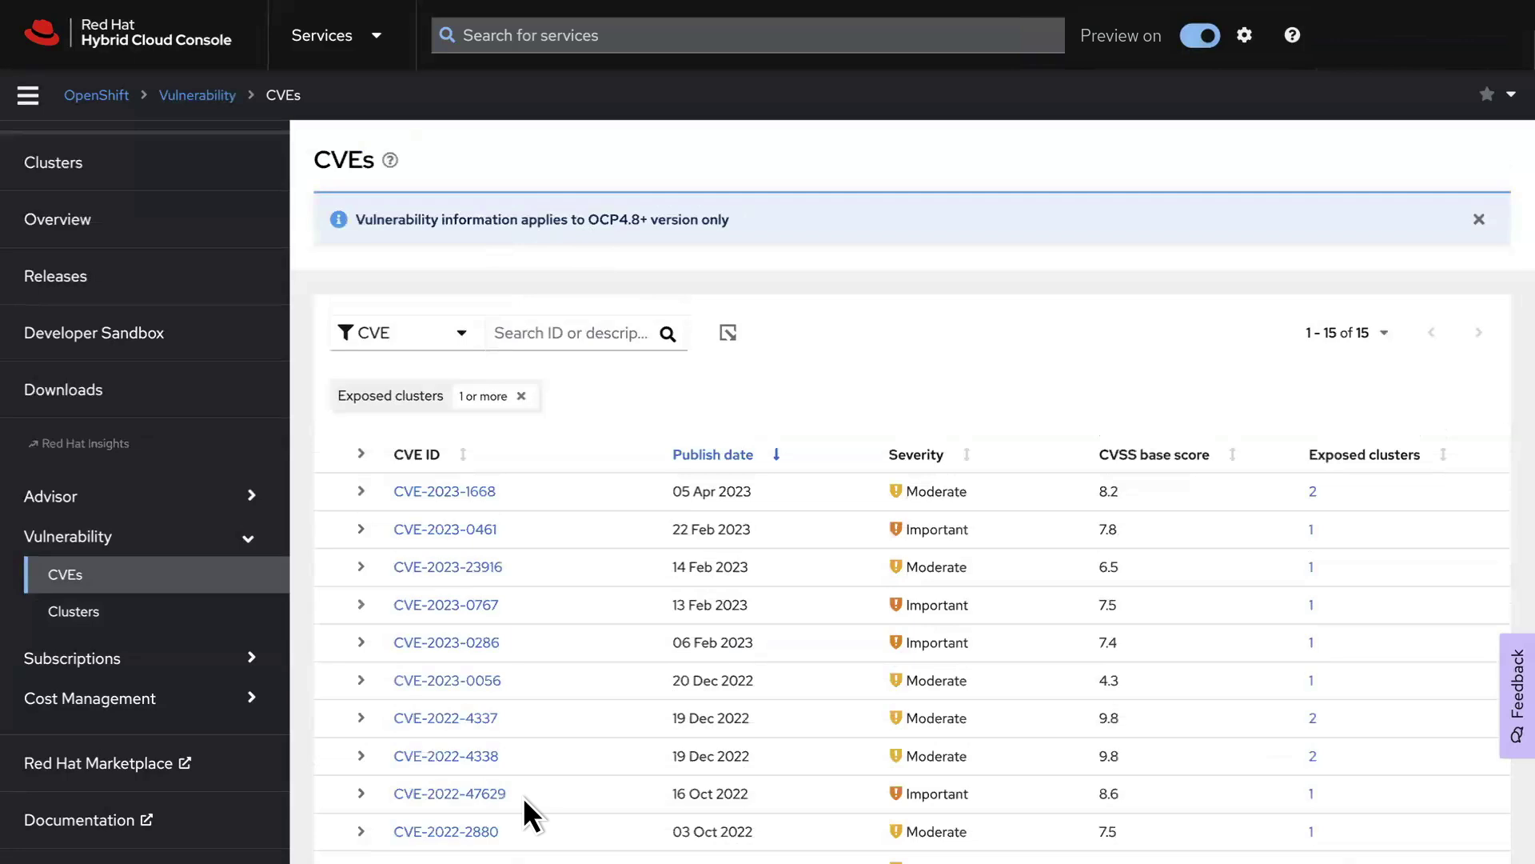
Step: Expand CVE-2023-1668's description and view its detail page
left_click(362, 494)
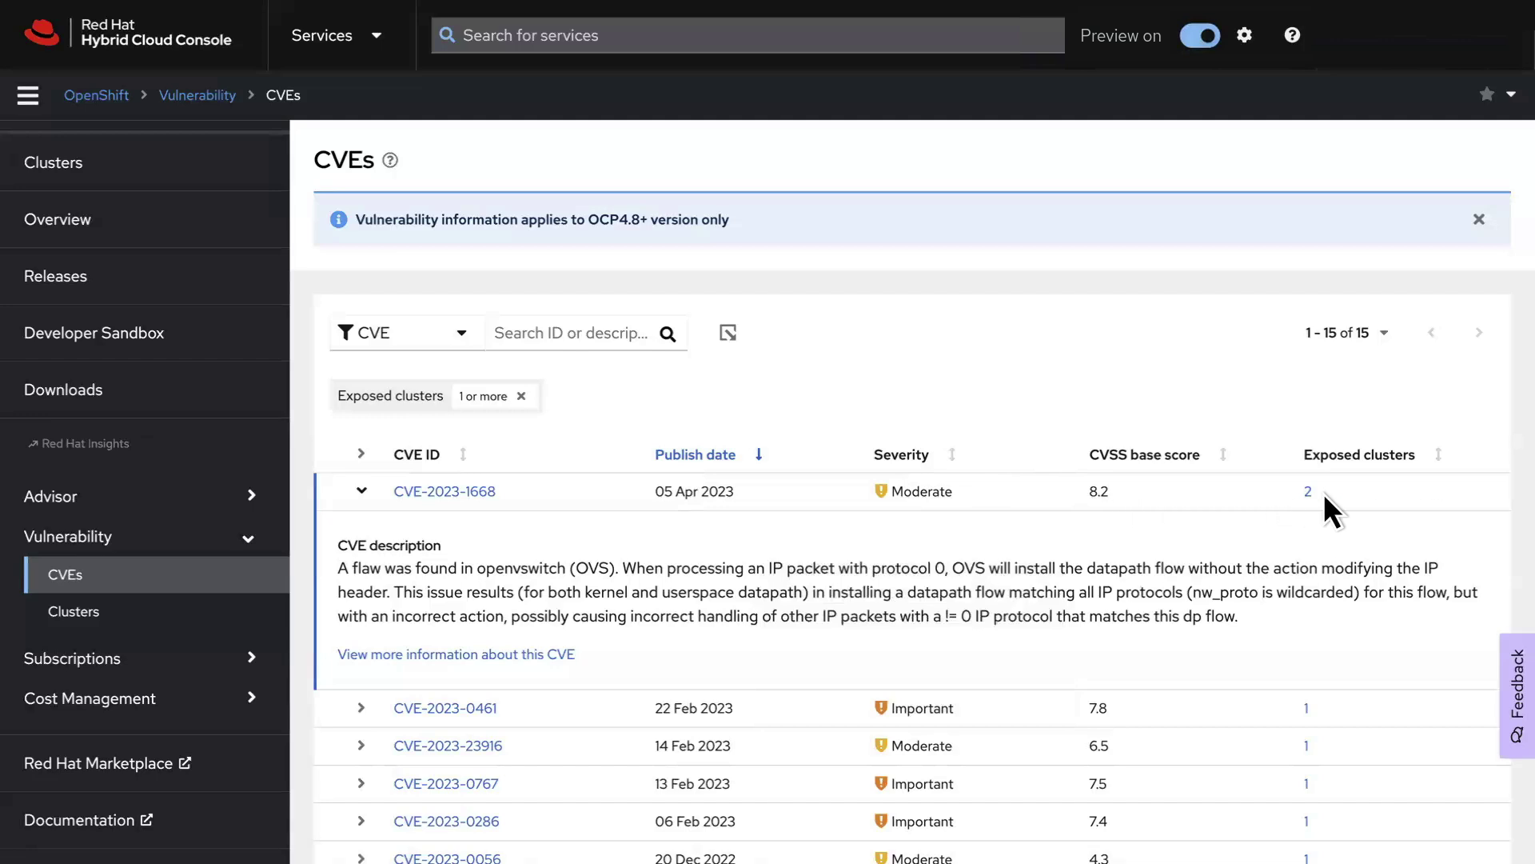
left_click(495, 494)
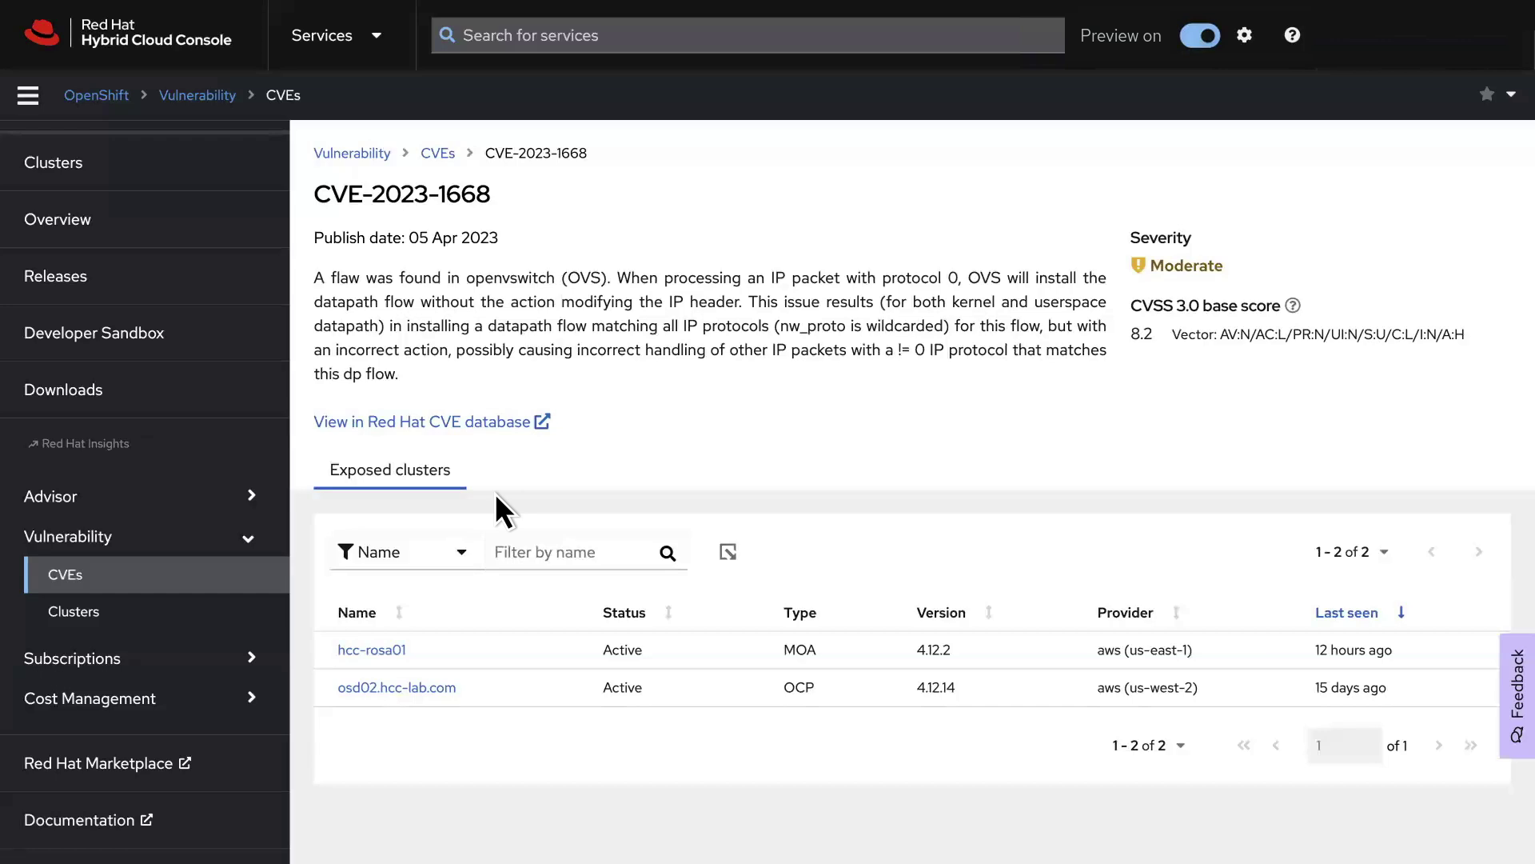
Step: List clusters exposed to vulnerabilities, view hcc-rosa01's CVEs, and show the export options
left_click(94, 616)
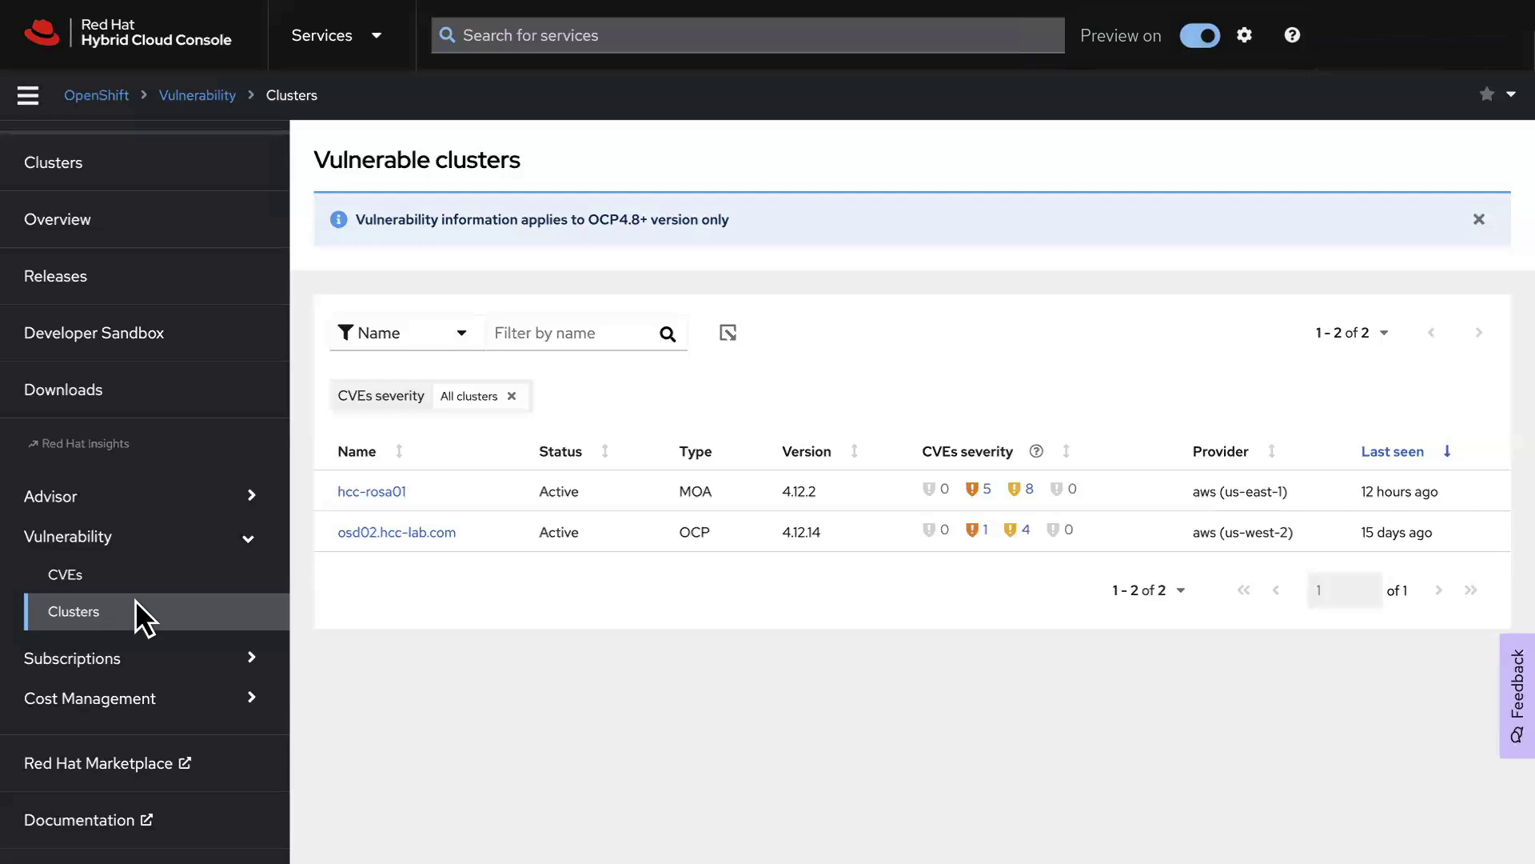
left_click(400, 495)
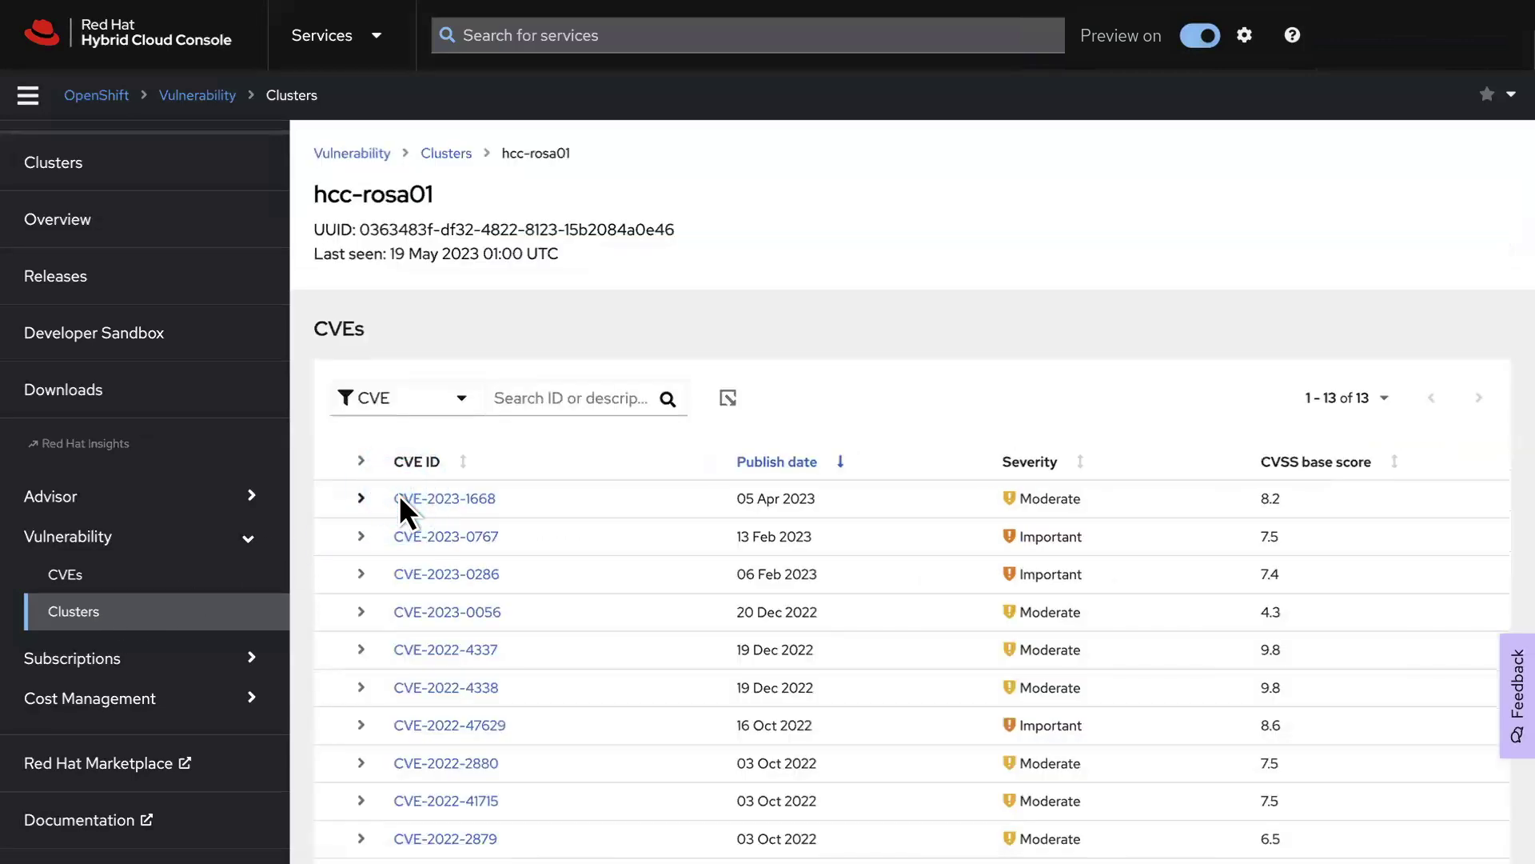
left_click(729, 399)
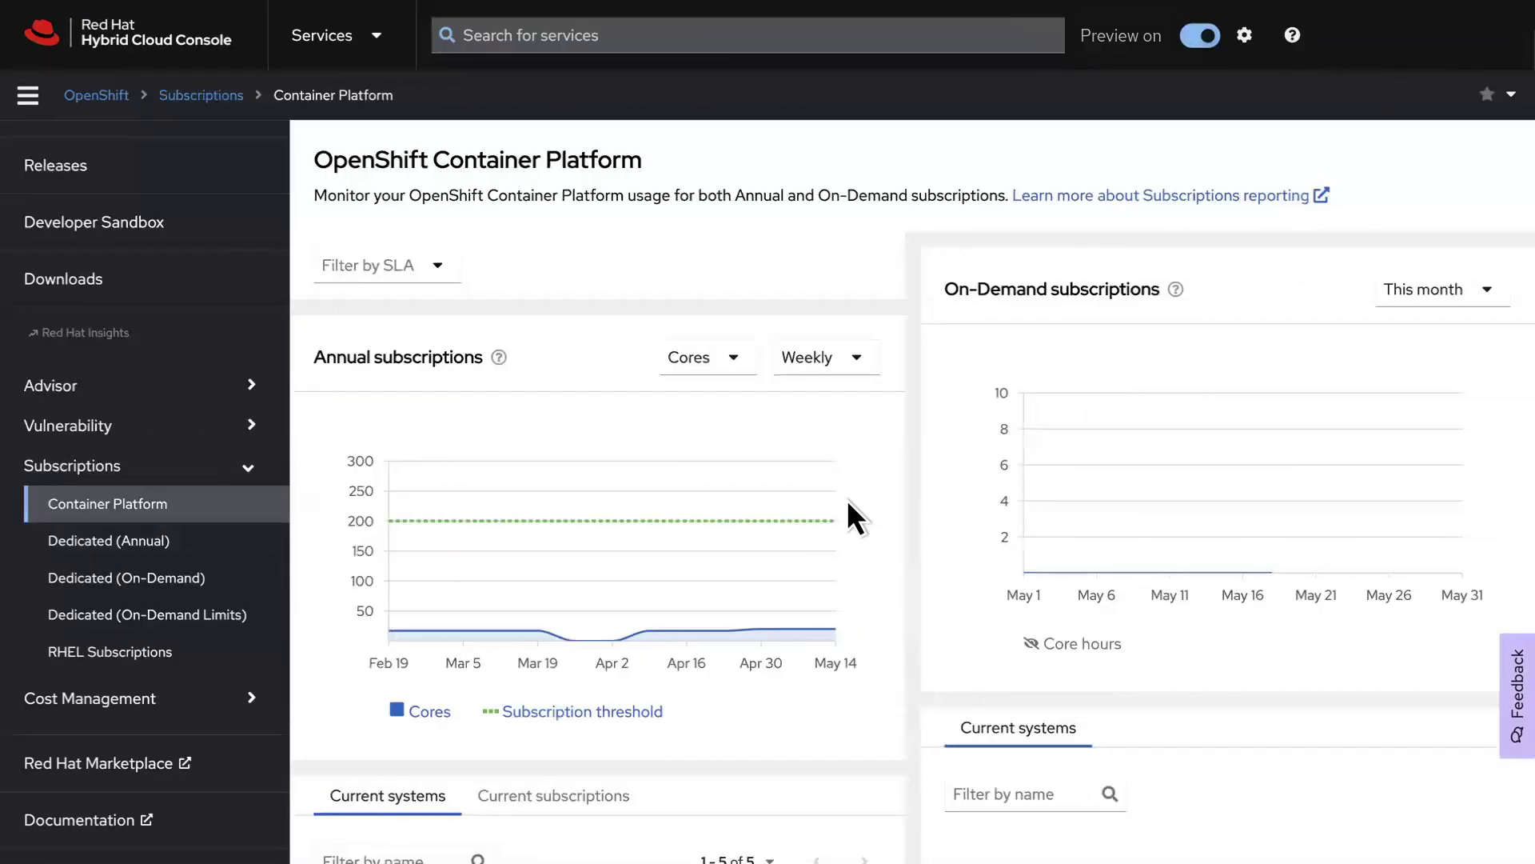
mouse_move(707, 546)
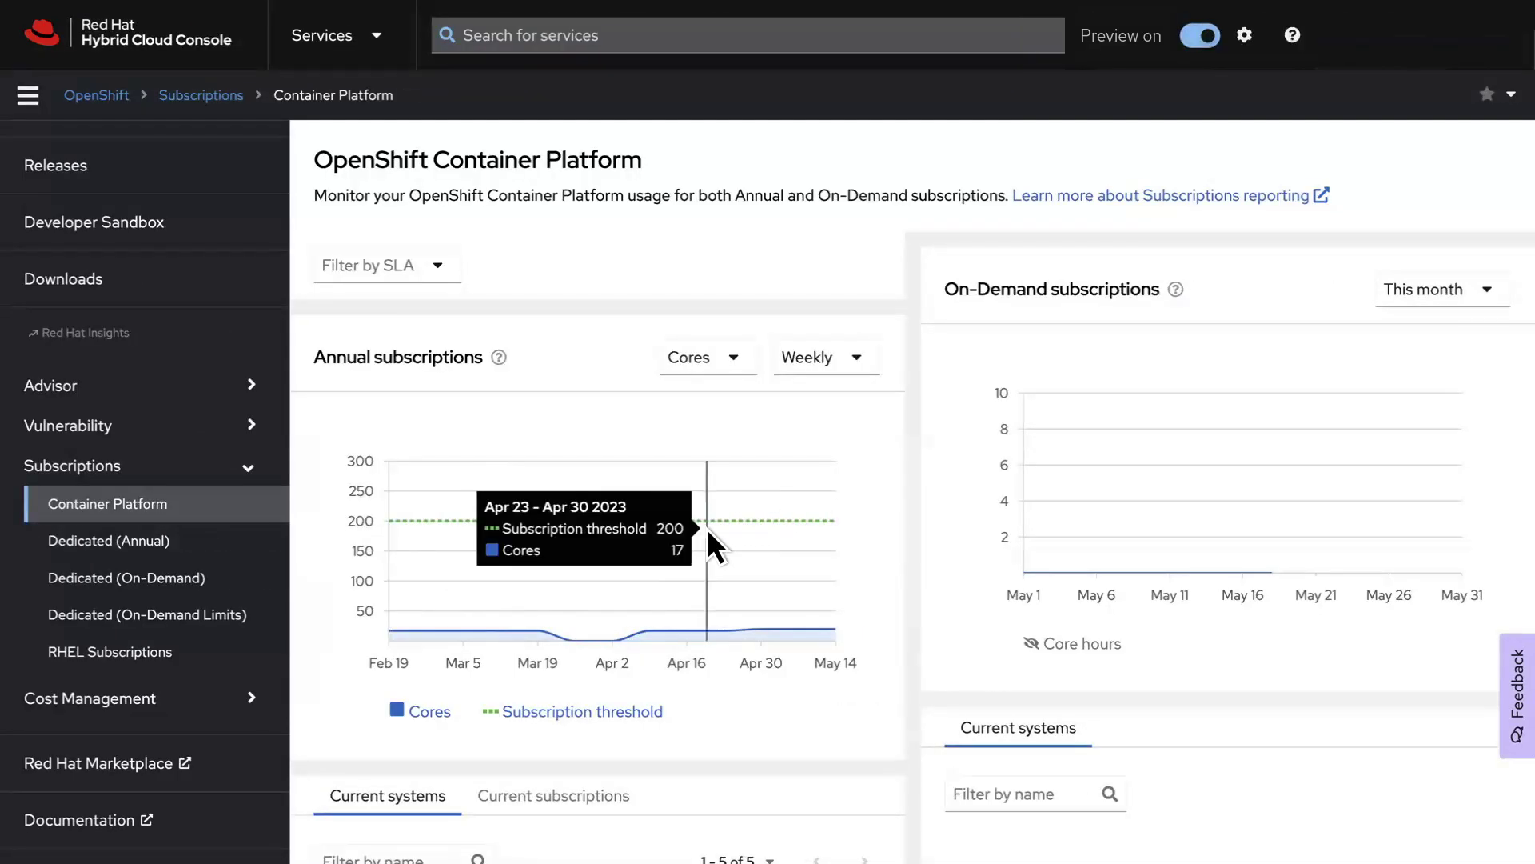
Step: Switch the Annual subscriptions chart interval from Weekly to Daily
left_click(860, 360)
left_click(822, 410)
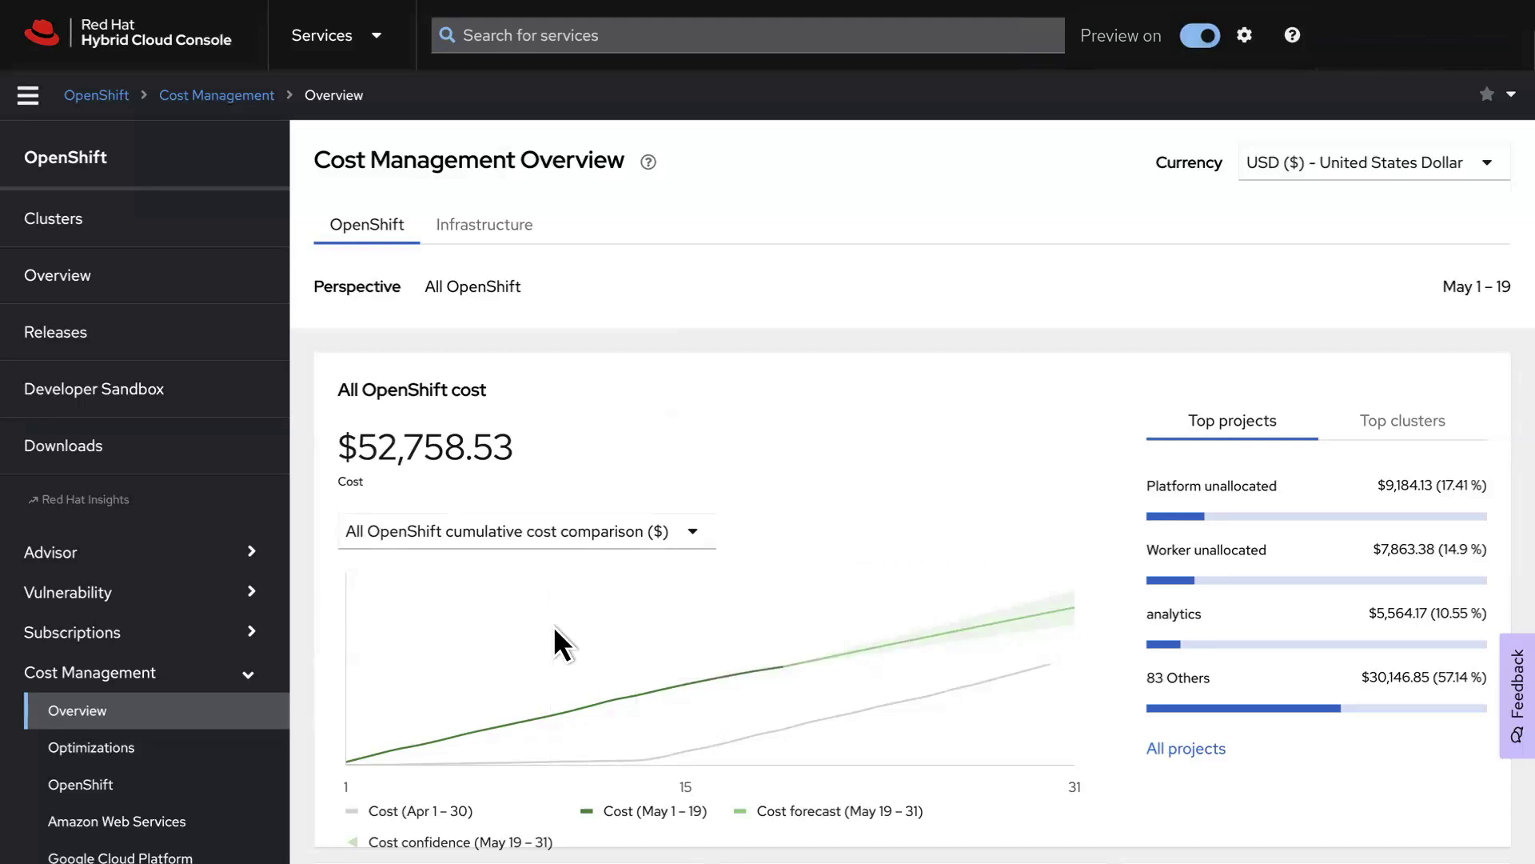
Step: Switch the cost perspective to Amazon Web Services and view the america project's Optimizations
left_click(529, 228)
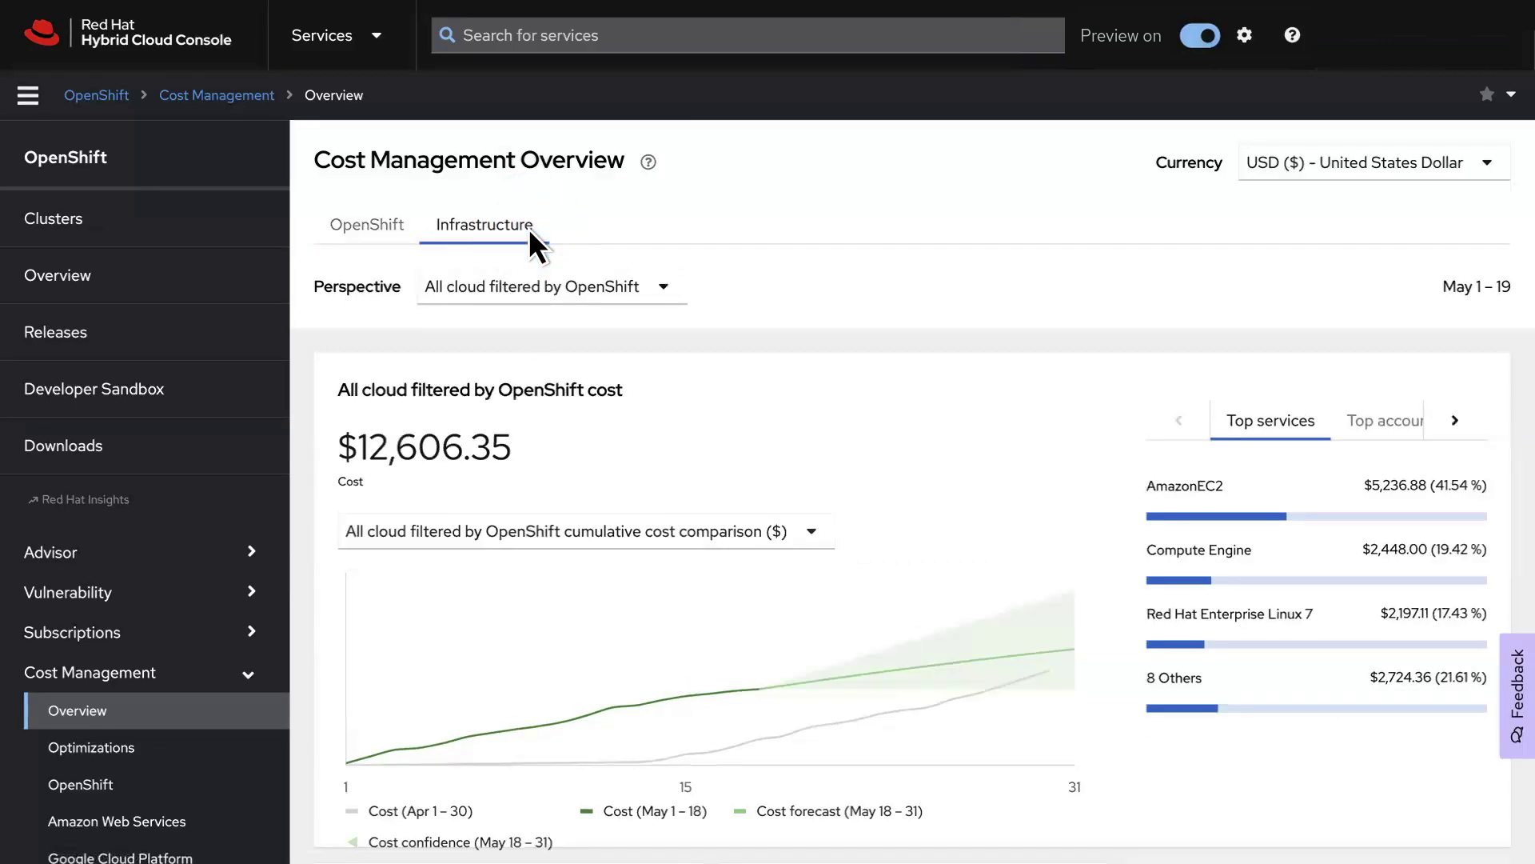
left_click(663, 288)
left_click(598, 379)
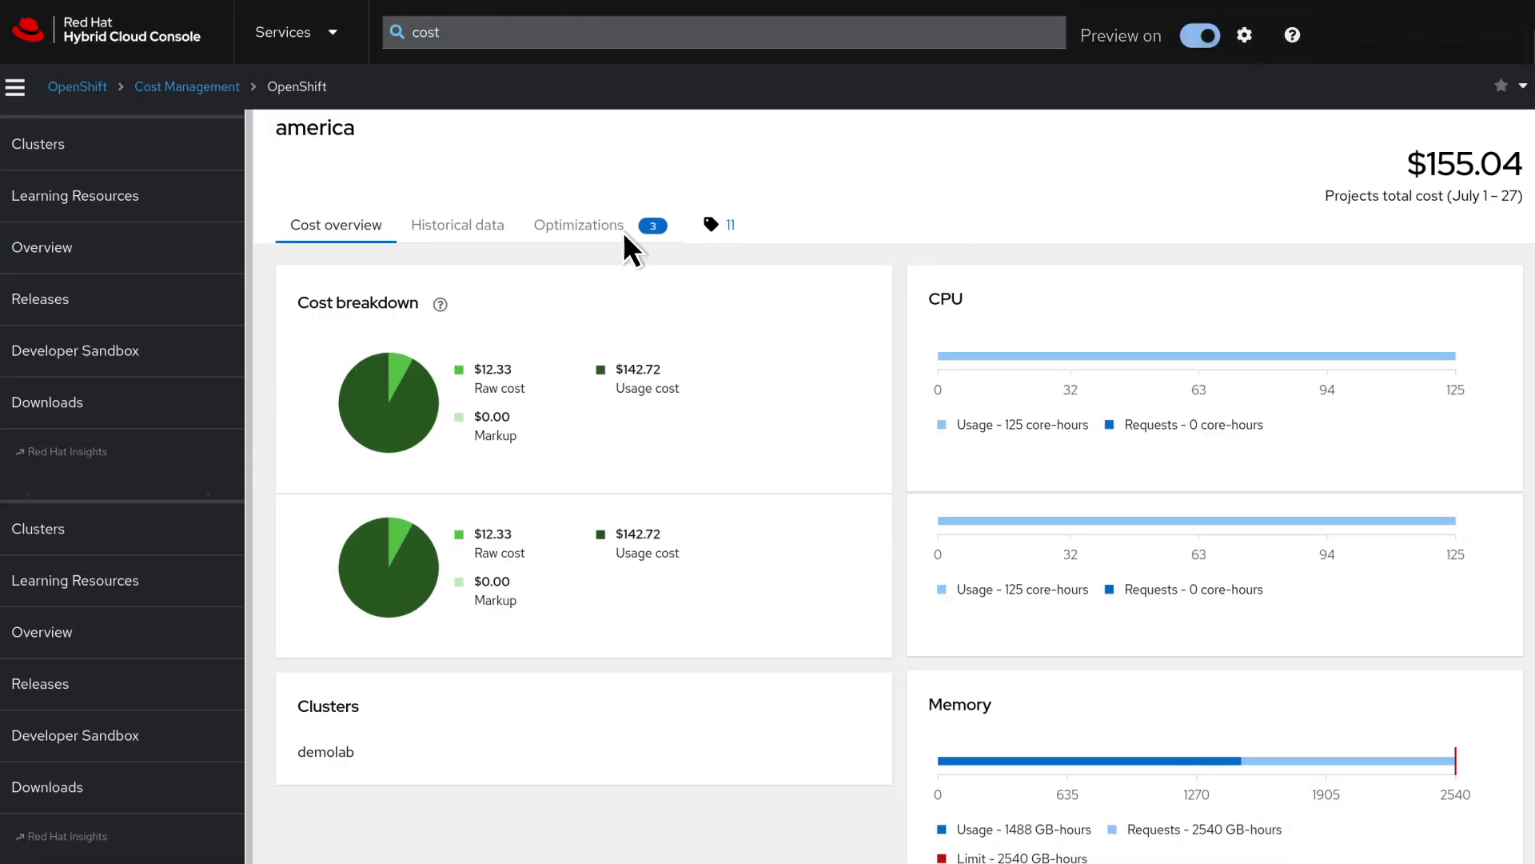
left_click(622, 231)
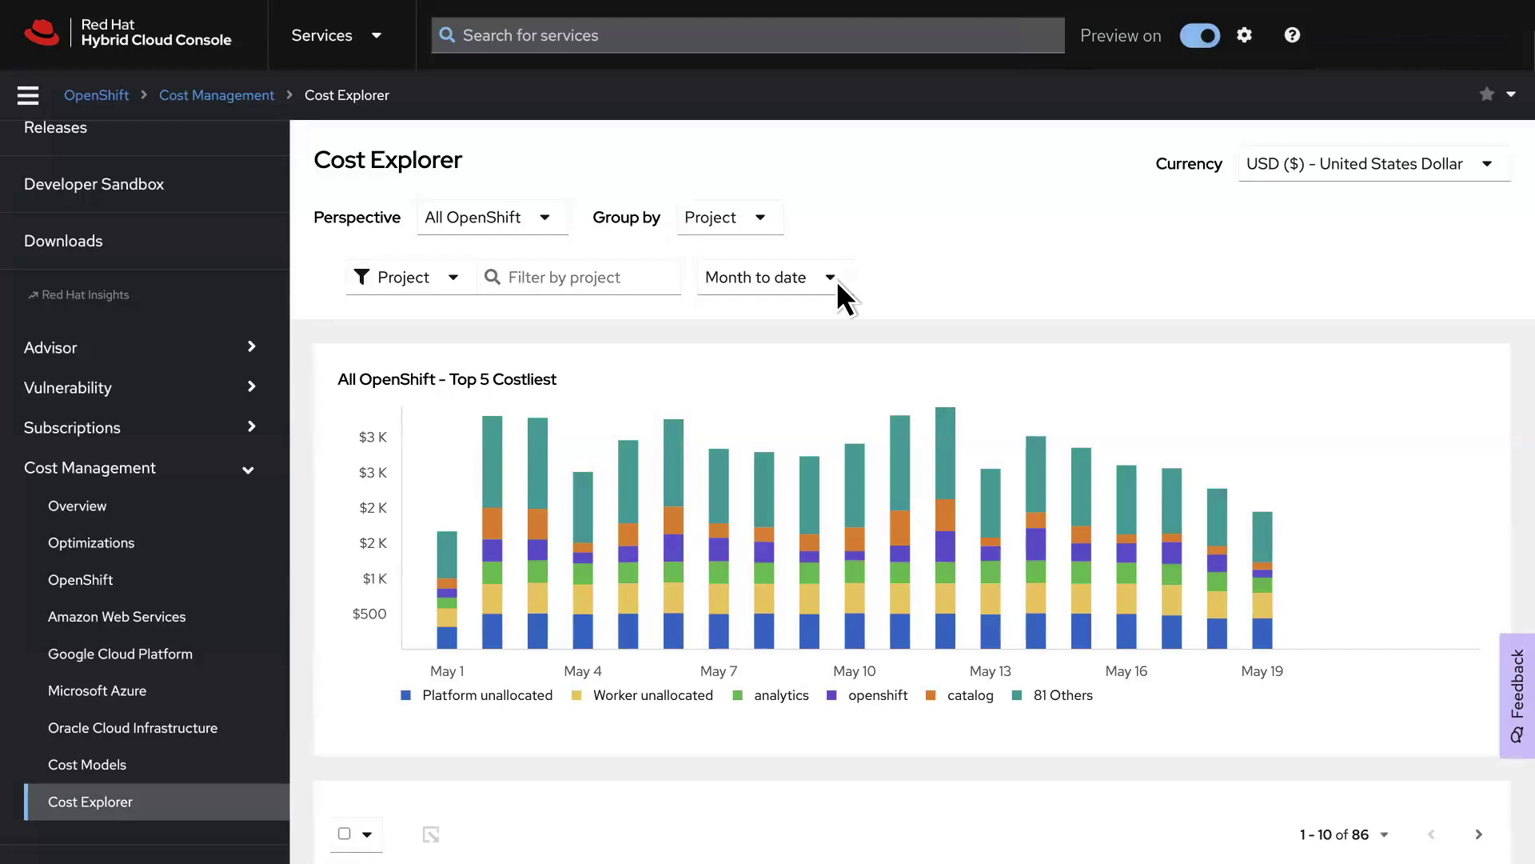
Step: Show Cost Explorer costs for the previous month grouped by the 'app' tag
left_click(836, 279)
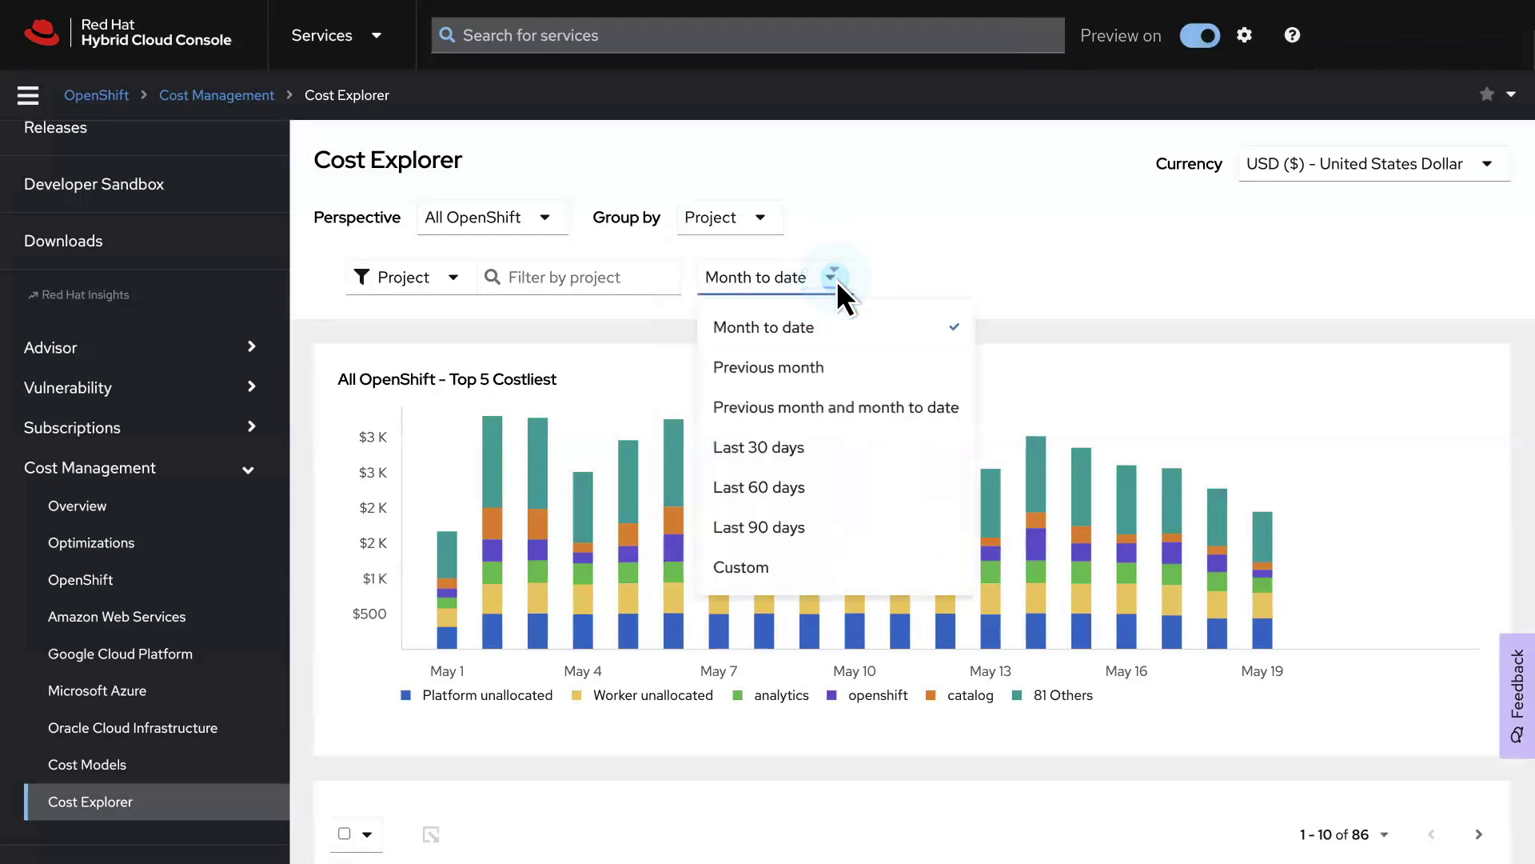
left_click(821, 369)
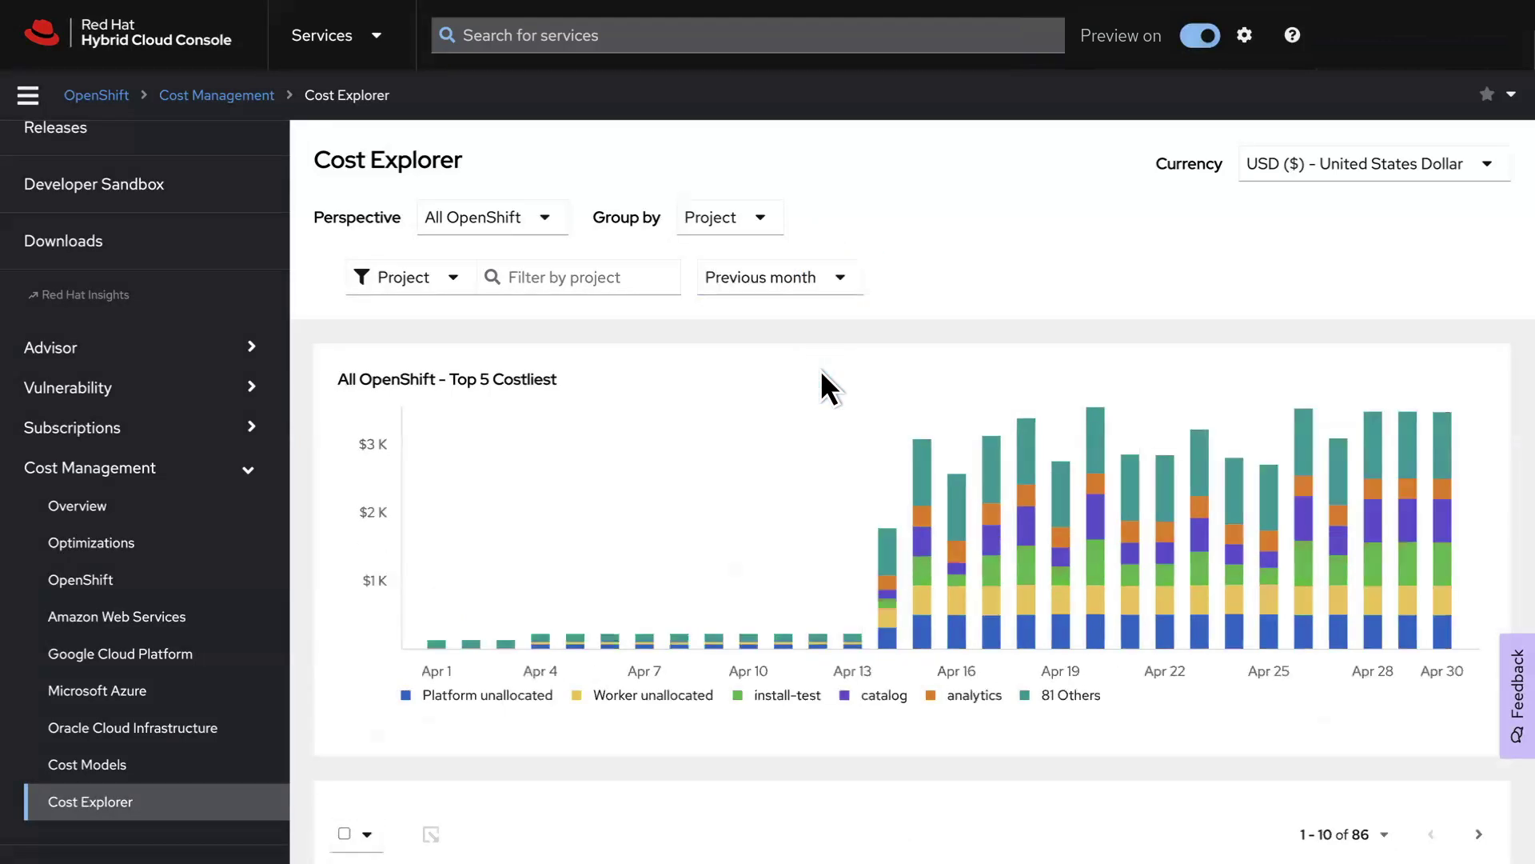
left_click(761, 219)
left_click(720, 390)
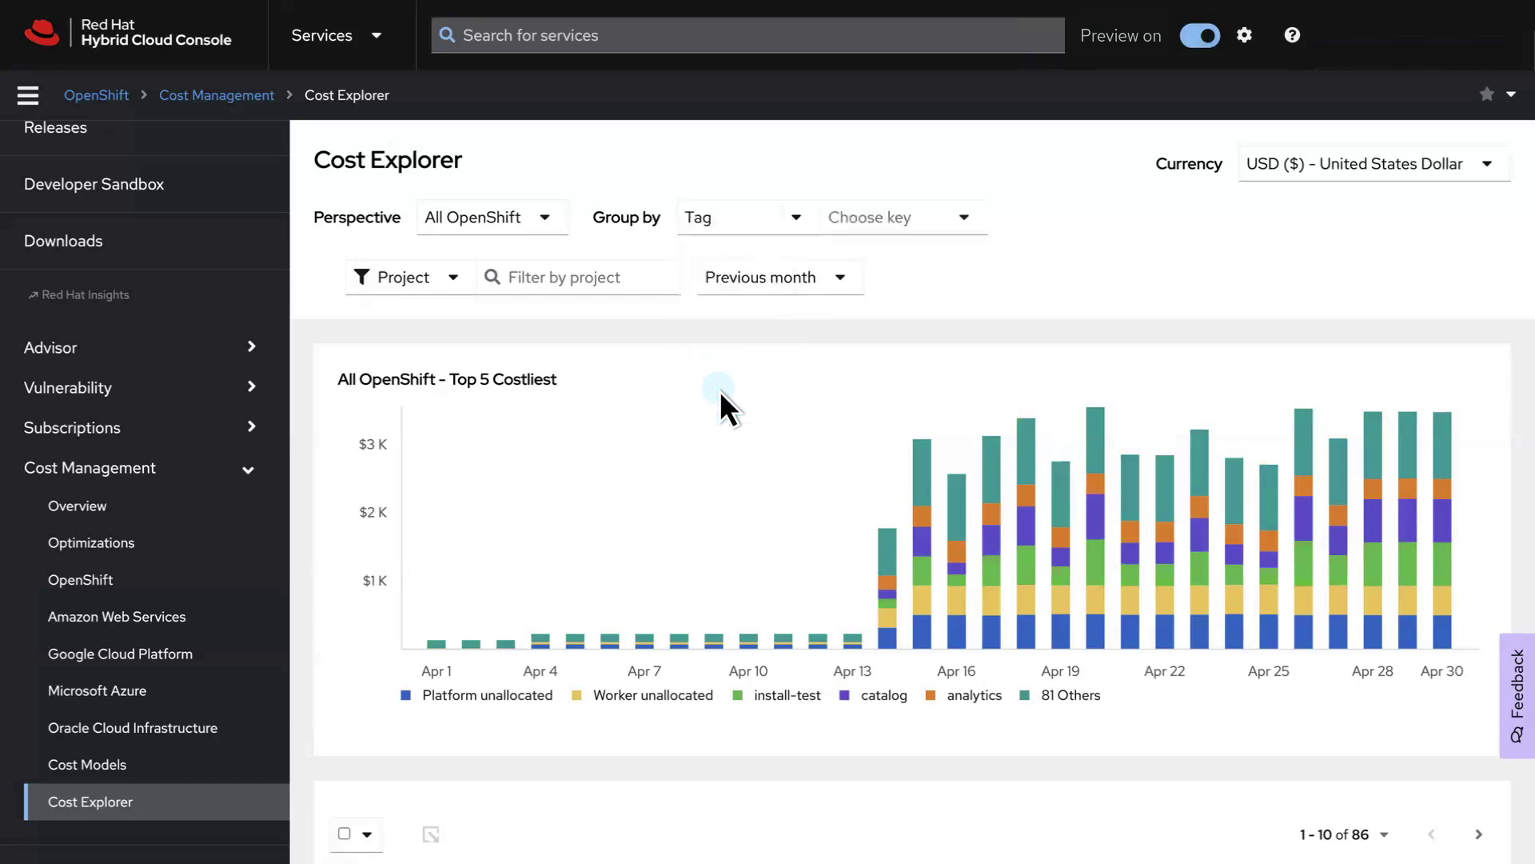
left_click(965, 219)
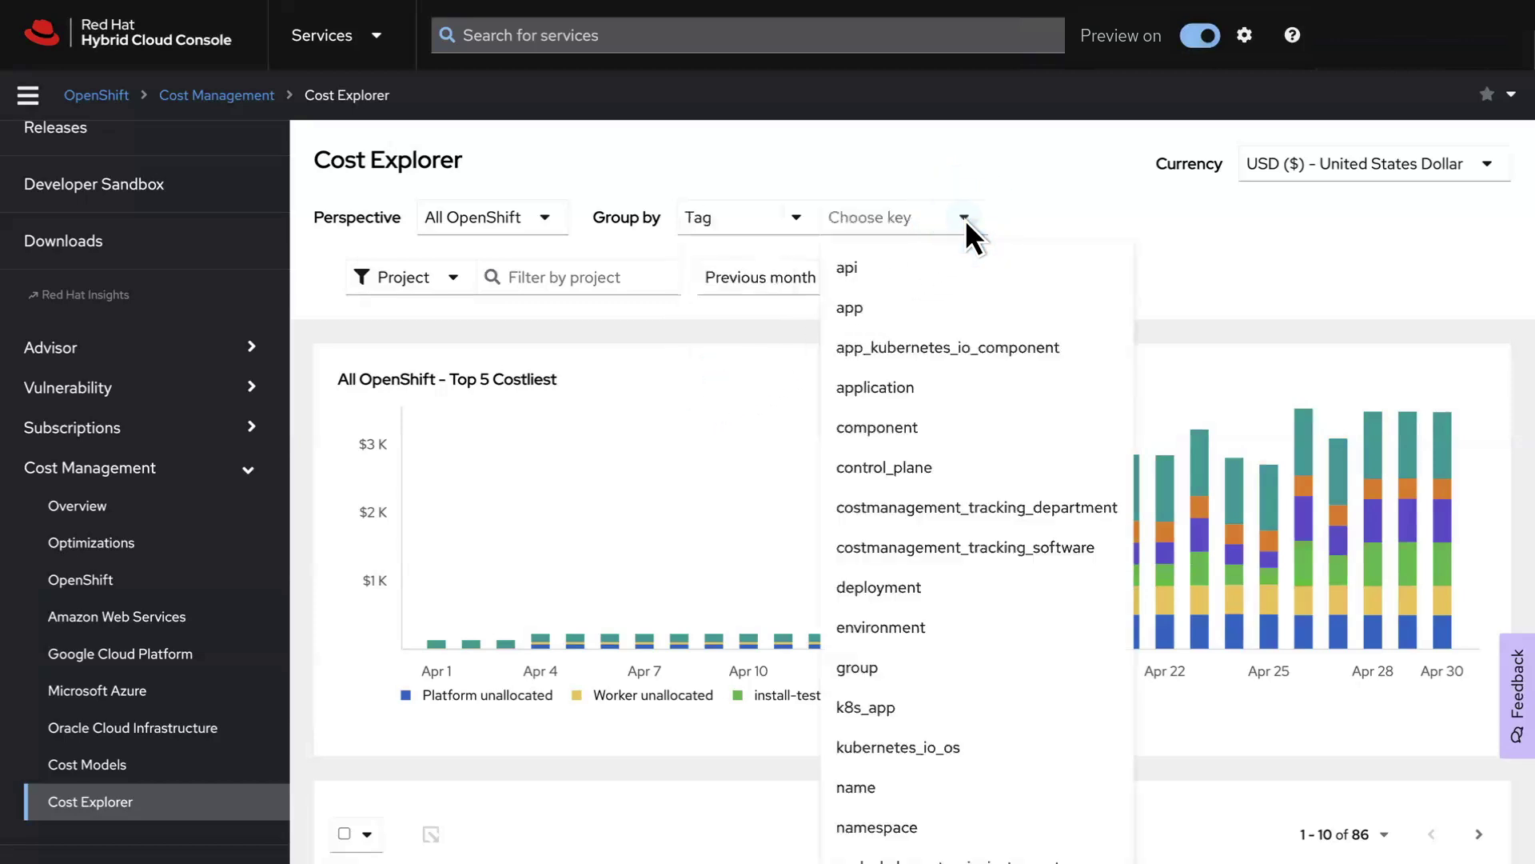
left_click(909, 391)
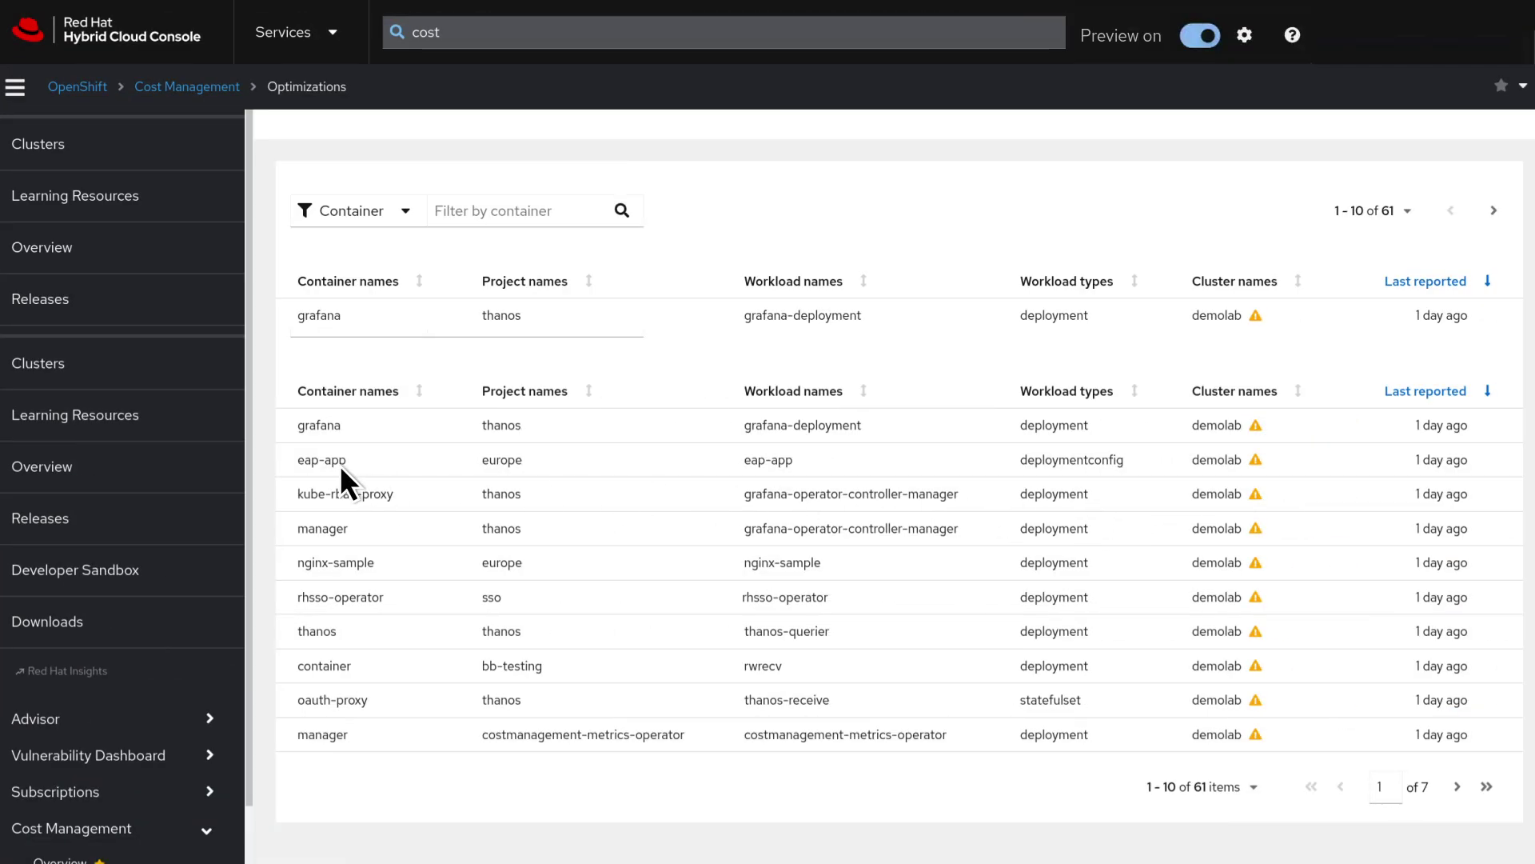
Step: Review optimization details for the eap-app and rhsso-operator containers over the last 24 hours
left_click(322, 460)
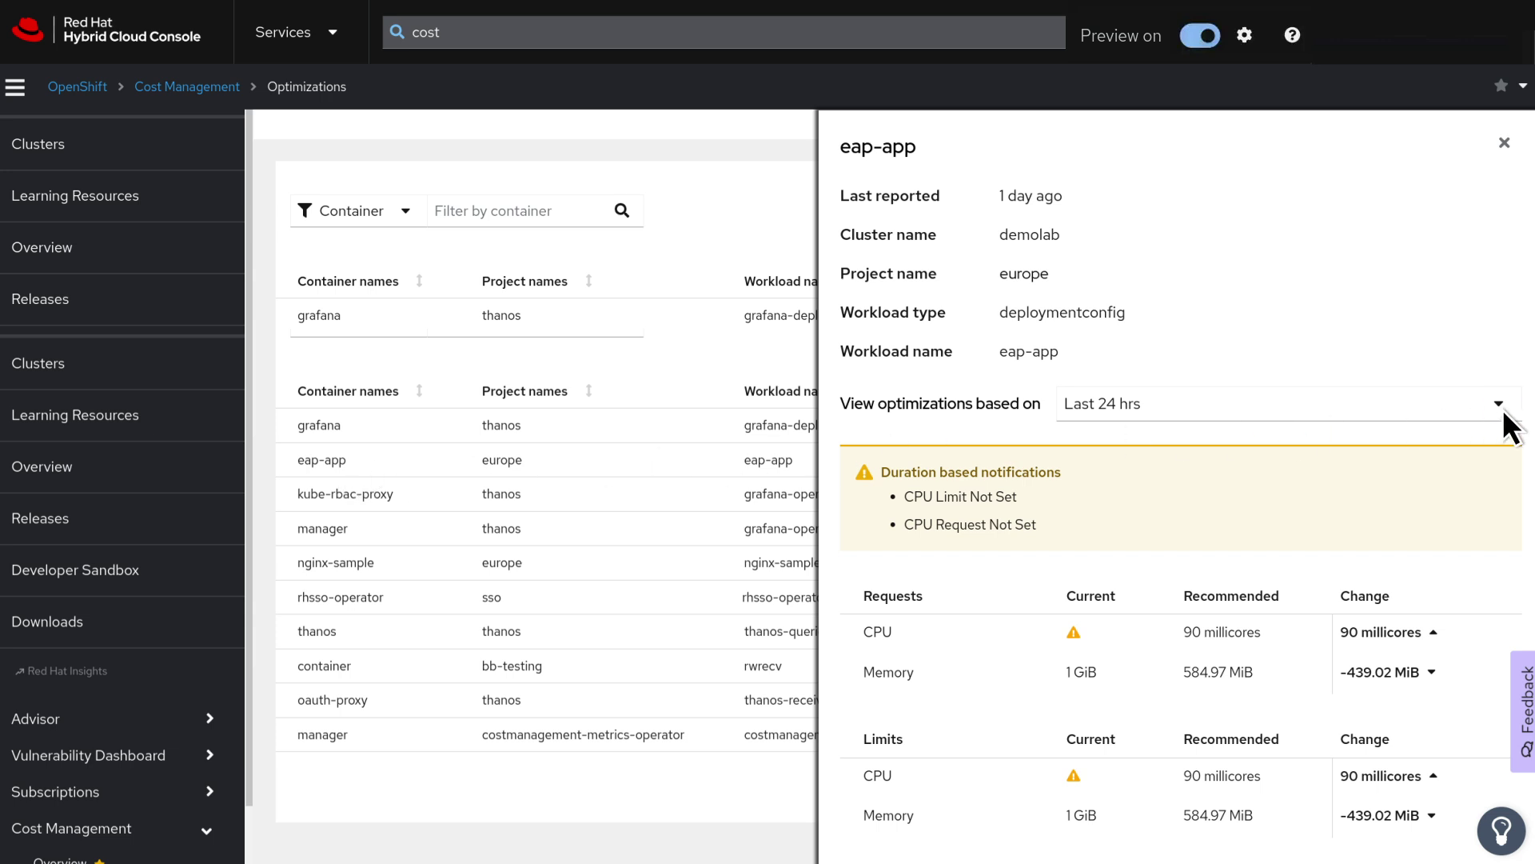
left_click(1498, 405)
left_click(1491, 405)
left_click(351, 599)
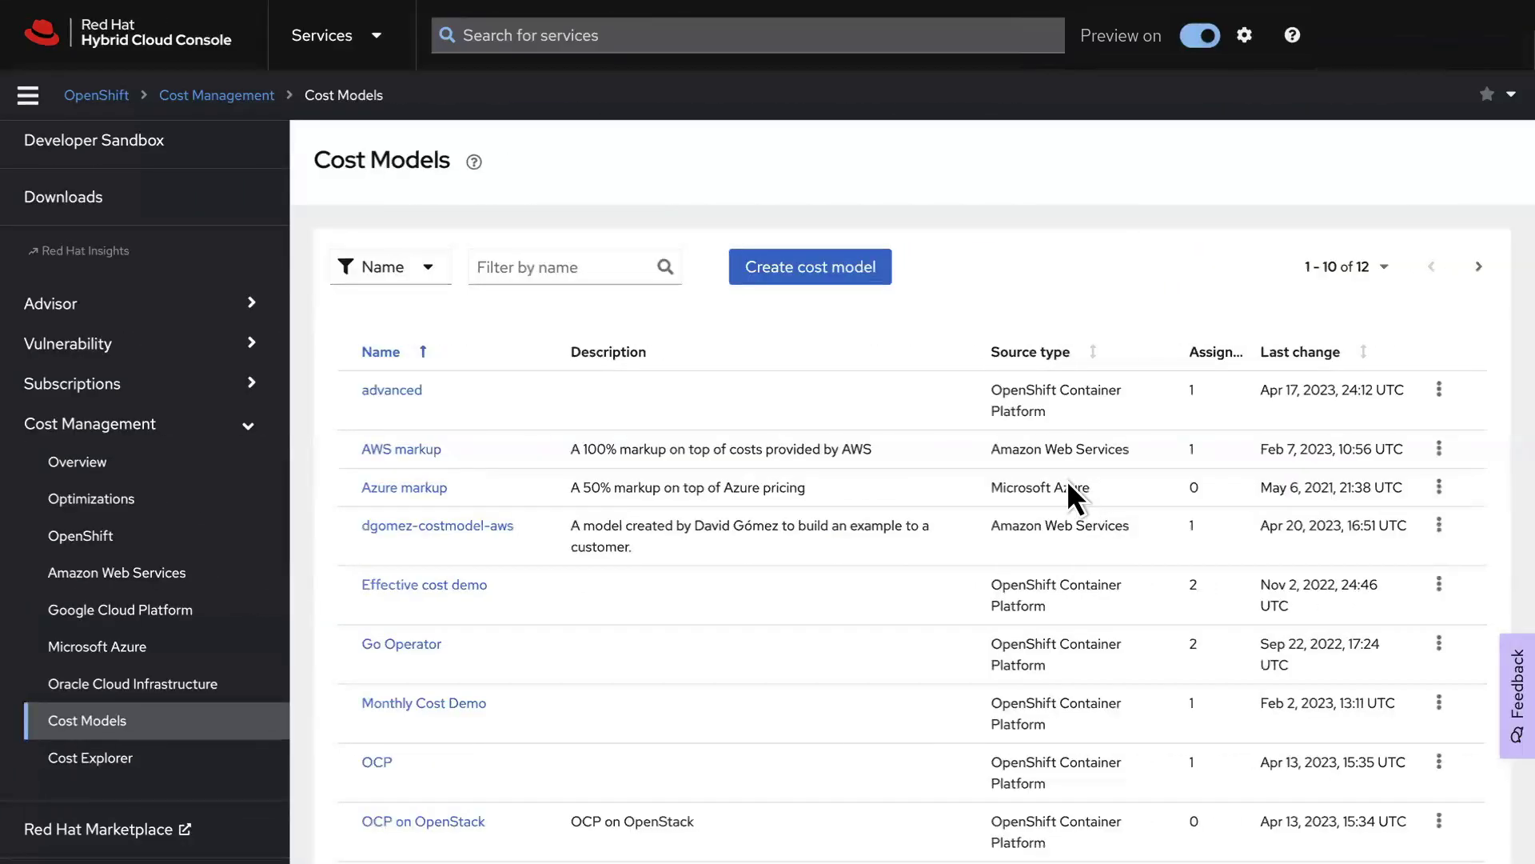
Step: Start creating a new cost model from the Cost Models page
left_click(875, 275)
Step: From the help menu's API documentation list, view the Cost Management API details
left_click(1291, 36)
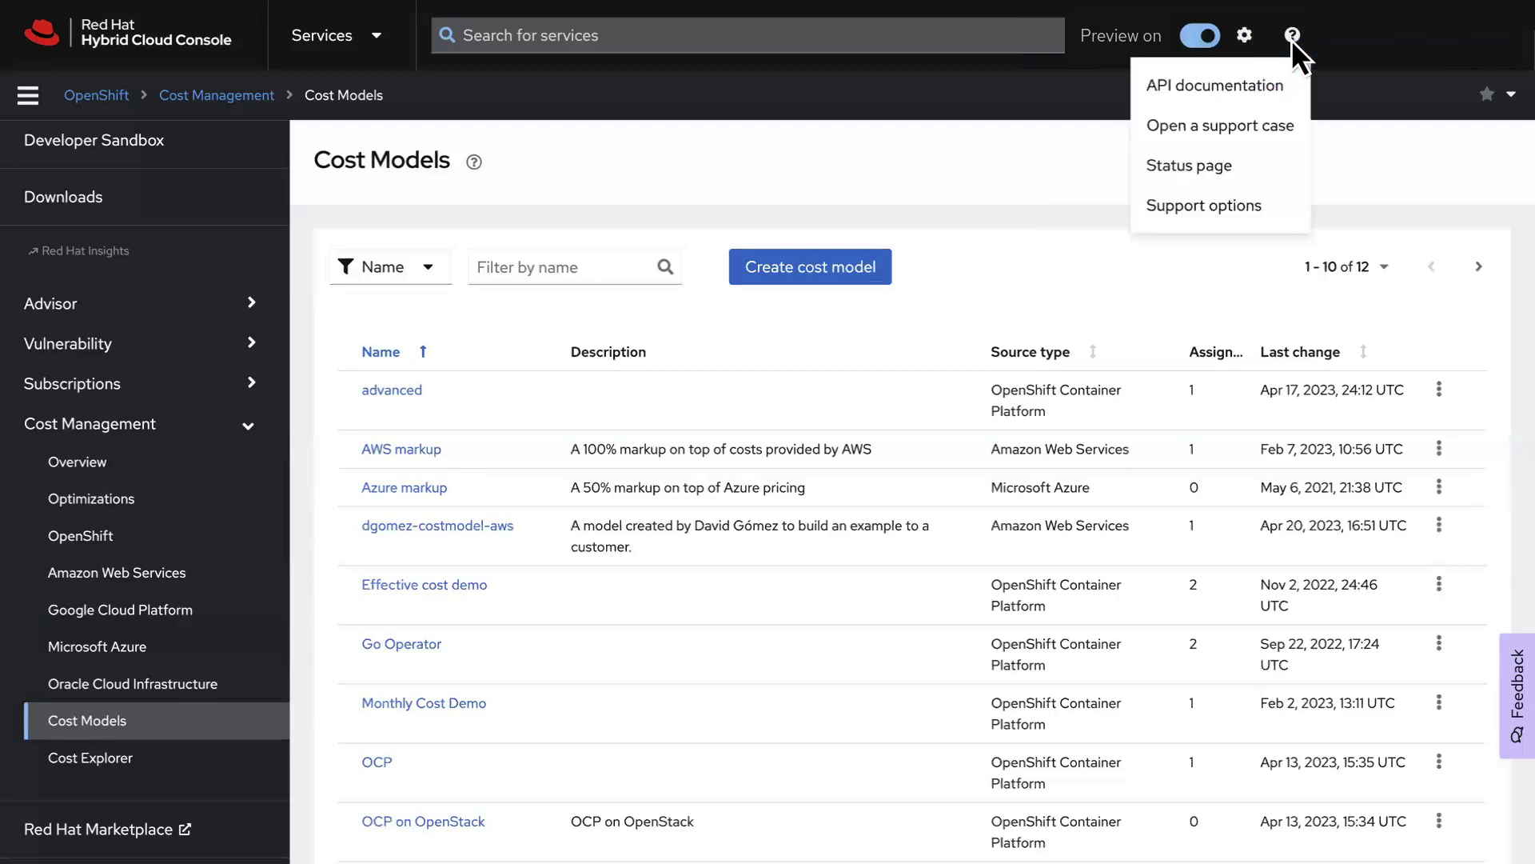
left_click(1215, 86)
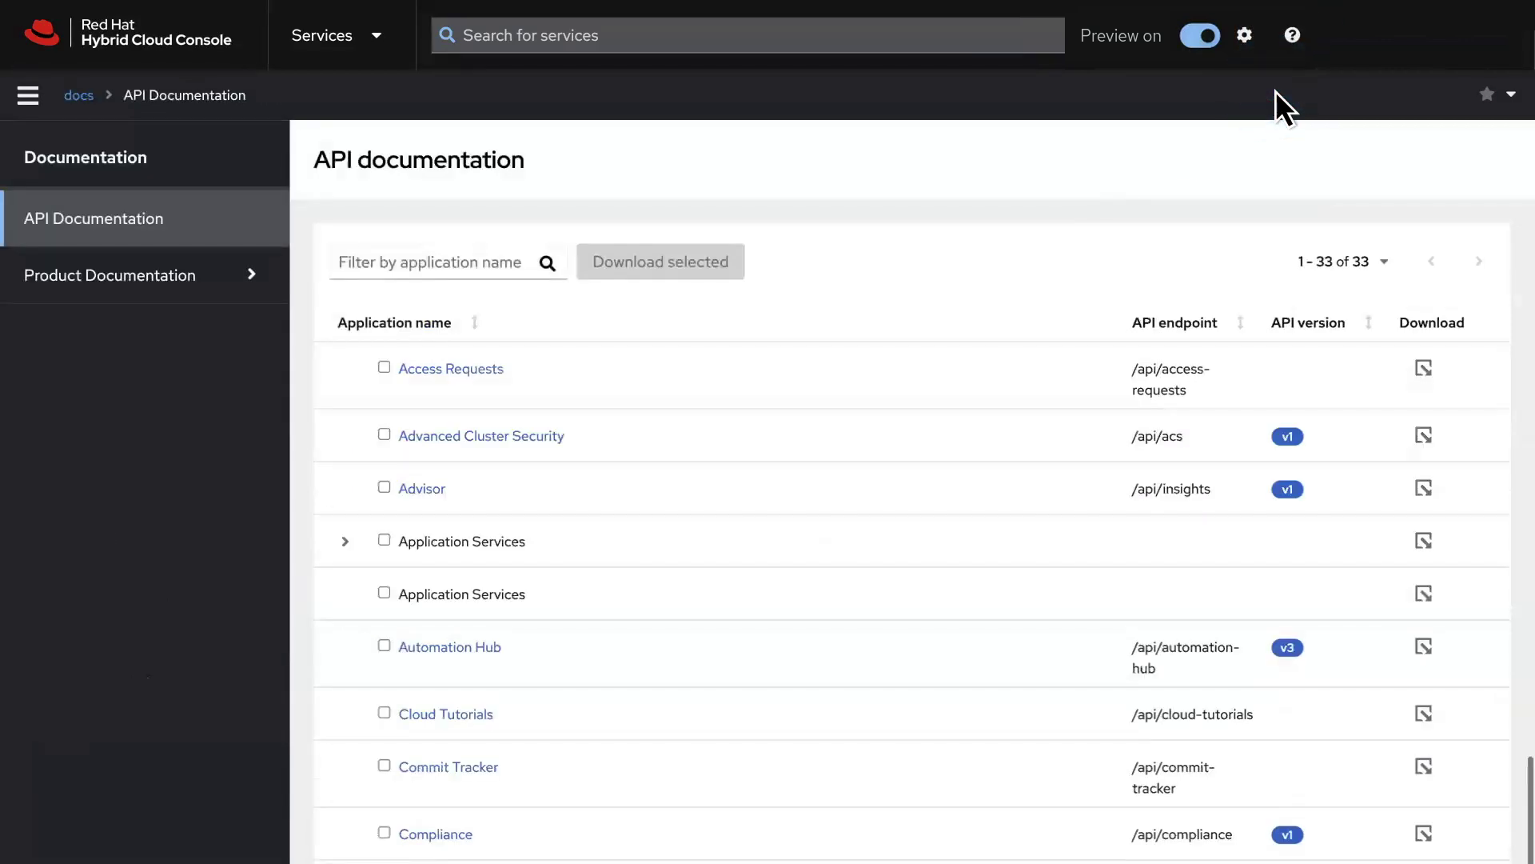
scroll(1276, 89, "down", 2)
scroll(1276, 91, "down", 2)
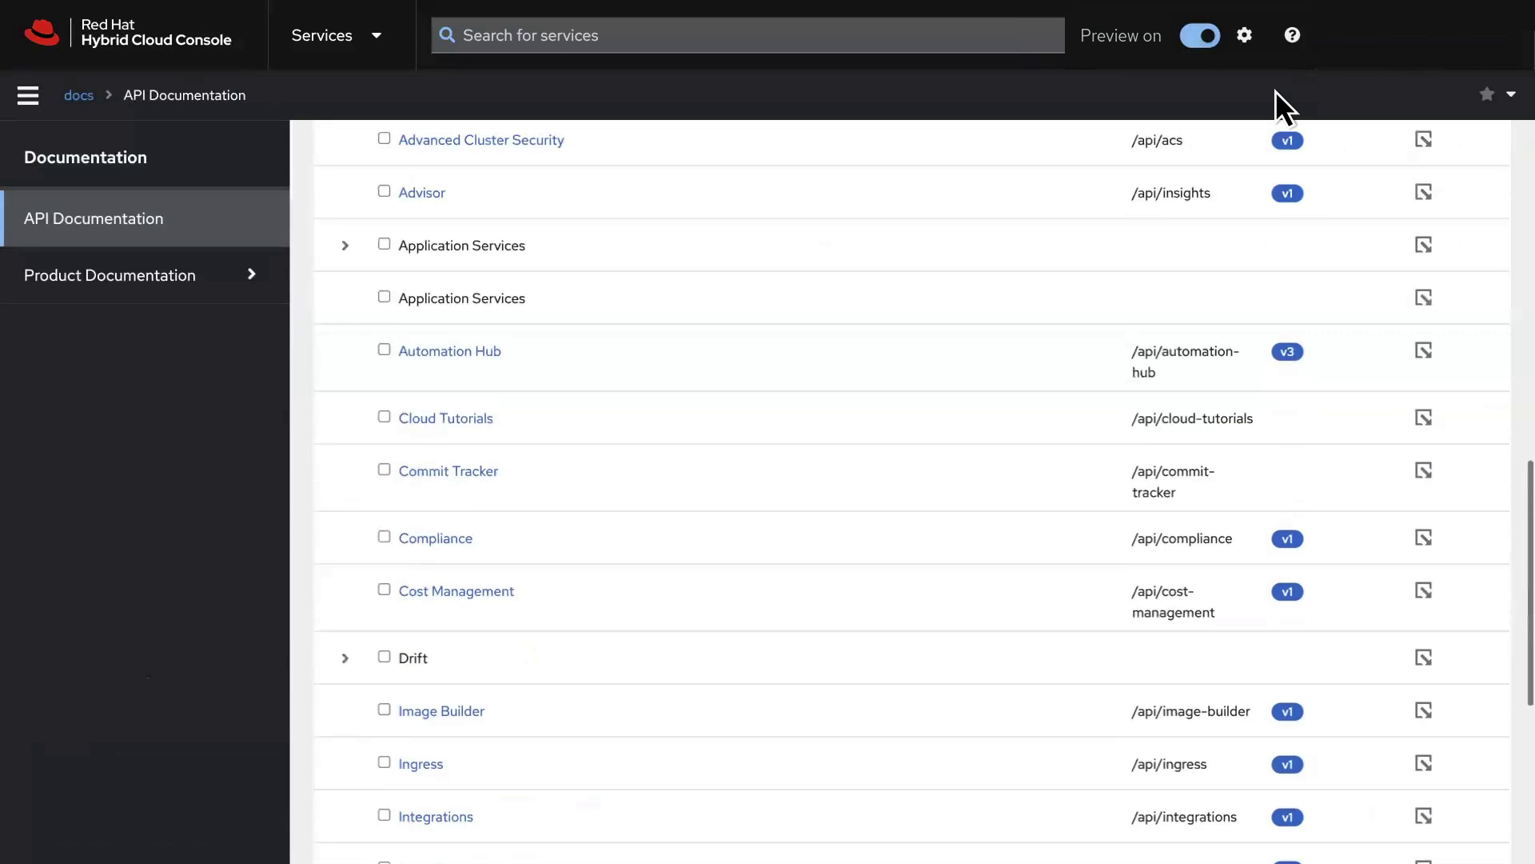
left_click(511, 592)
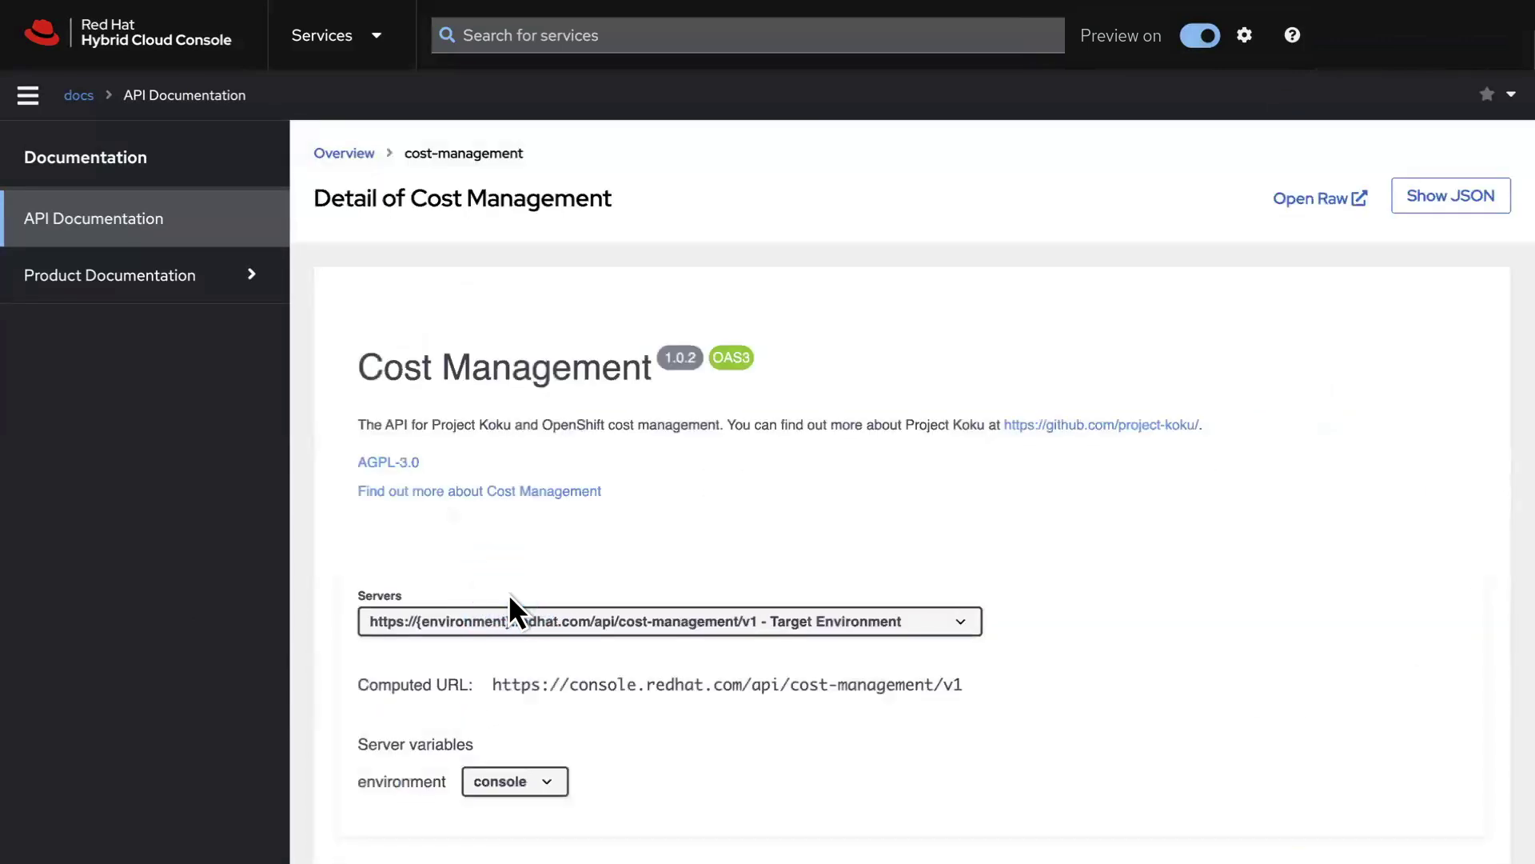